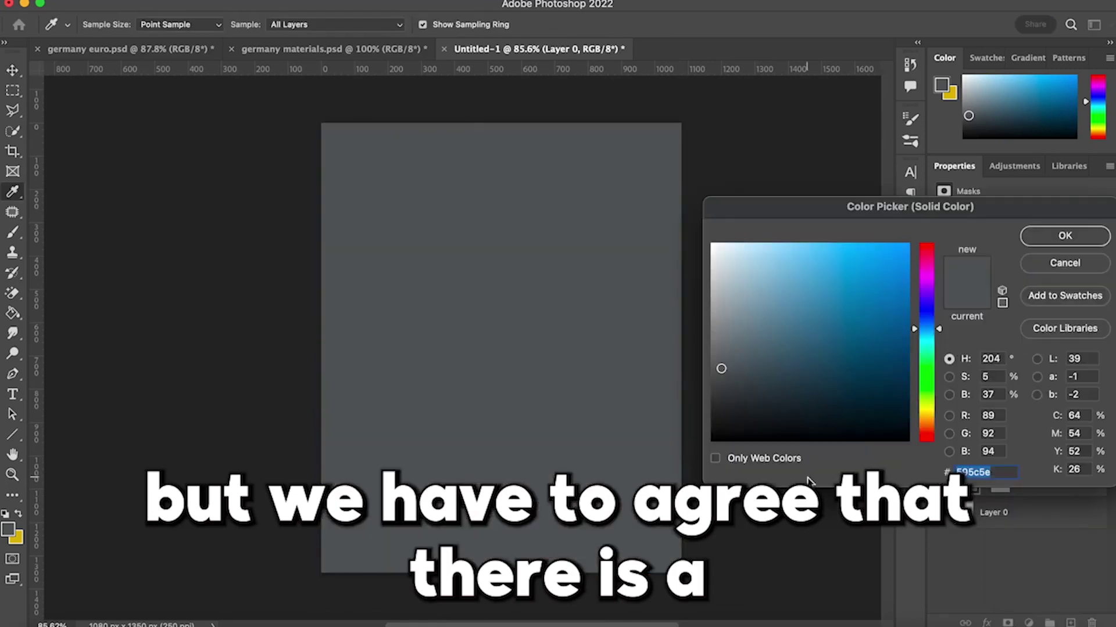
Step: Apply #595c5e as the solid fill background and set the water texture's blend mode to Linear Burn
left_click(1040, 233)
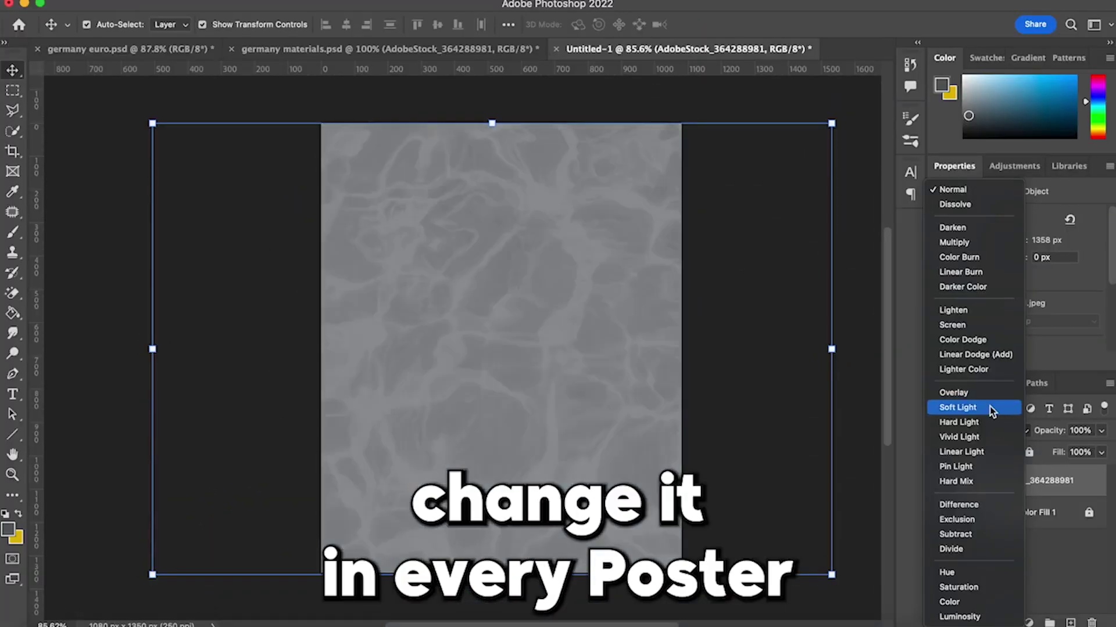
left_click(987, 272)
left_click(869, 317)
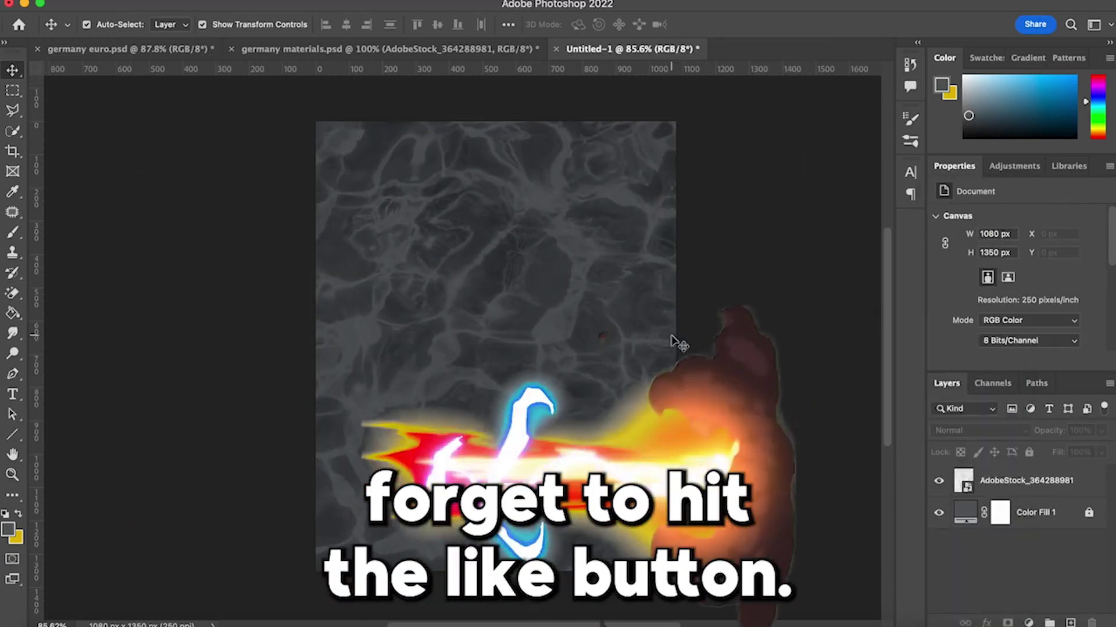
Step: Draw thin white horizontal and vertical lines that meet in a corner at the poster's lower right
left_click(14, 435)
mouse_move(383, 462)
left_mouse_down()
mouse_move(600, 461)
mouse_move(600, 217)
left_mouse_up()
key("u")
key("v")
left_click(792, 494)
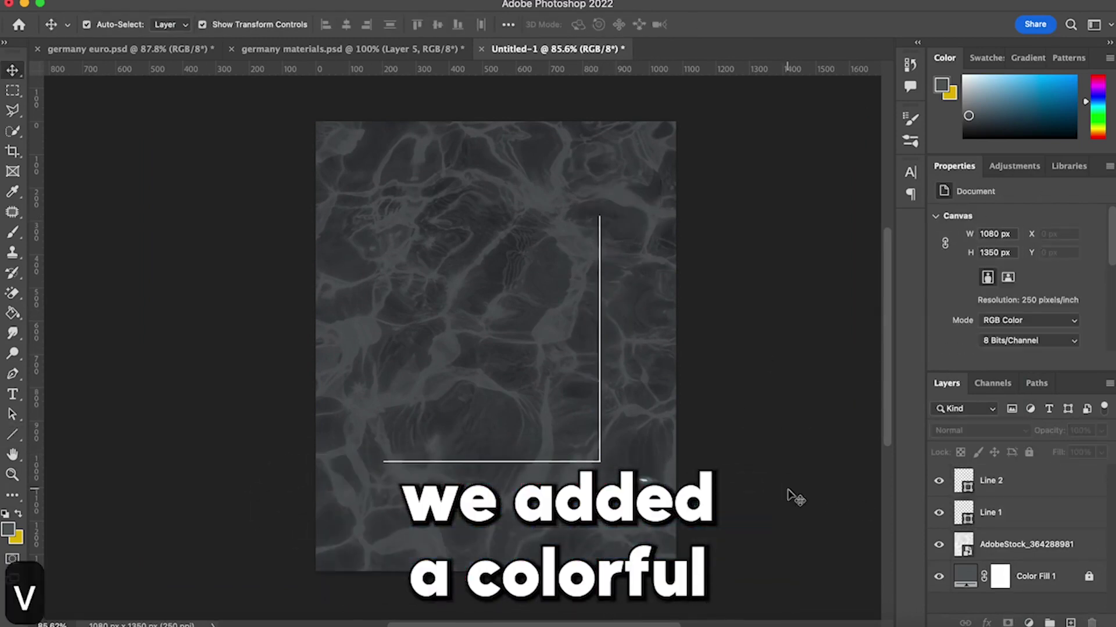
Step: Select both line layers, then enlarge and reposition them as a corner frame on the poster
left_click(990, 481)
left_click(990, 512, "shift")
left_click_drag(494, 467, 494, 513)
mouse_move(494, 217)
left_mouse_down()
mouse_move(494, 205)
mouse_move(546, 310)
left_mouse_up()
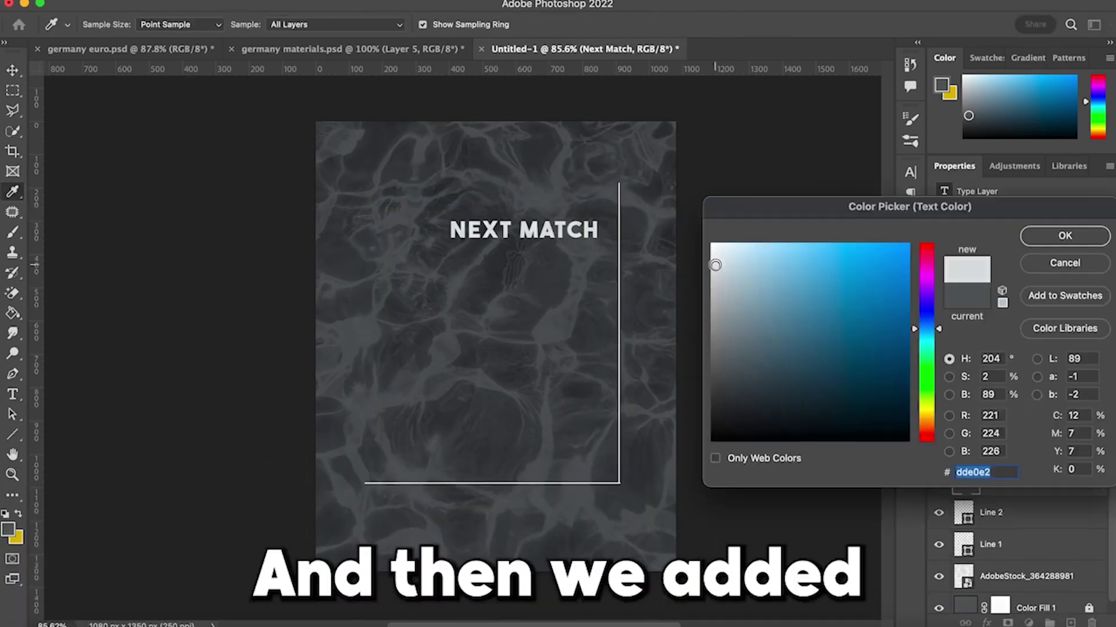
Step: Color the NEXT MATCH text #dde0e2 and stack copies of its filled and outlined rows down the poster
key("Return")
key("ctrl+t")
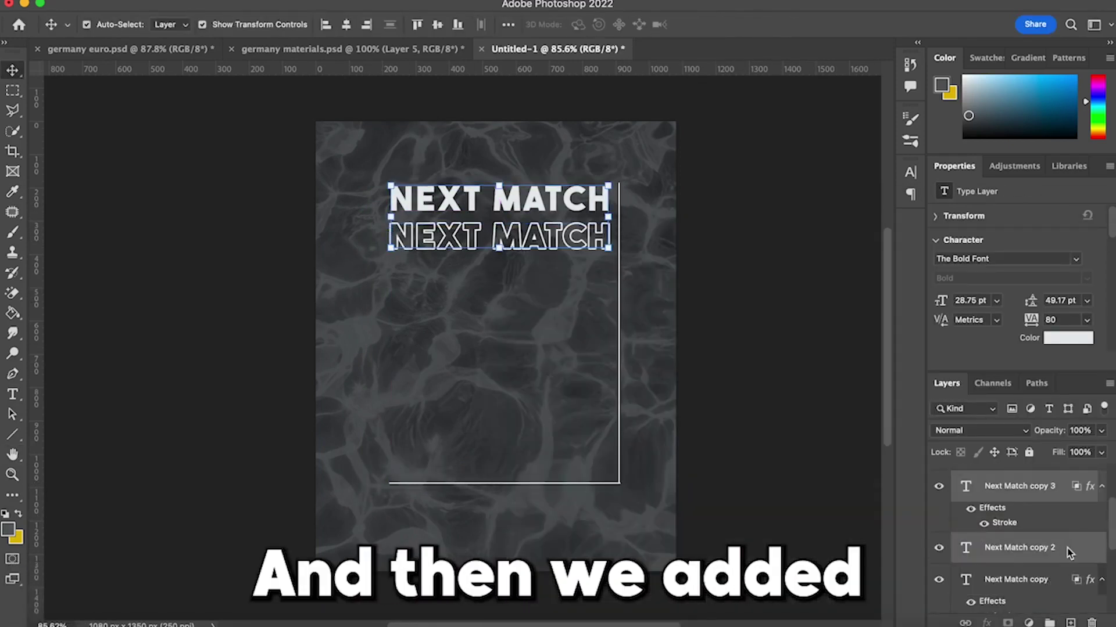
key("ctrl+t")
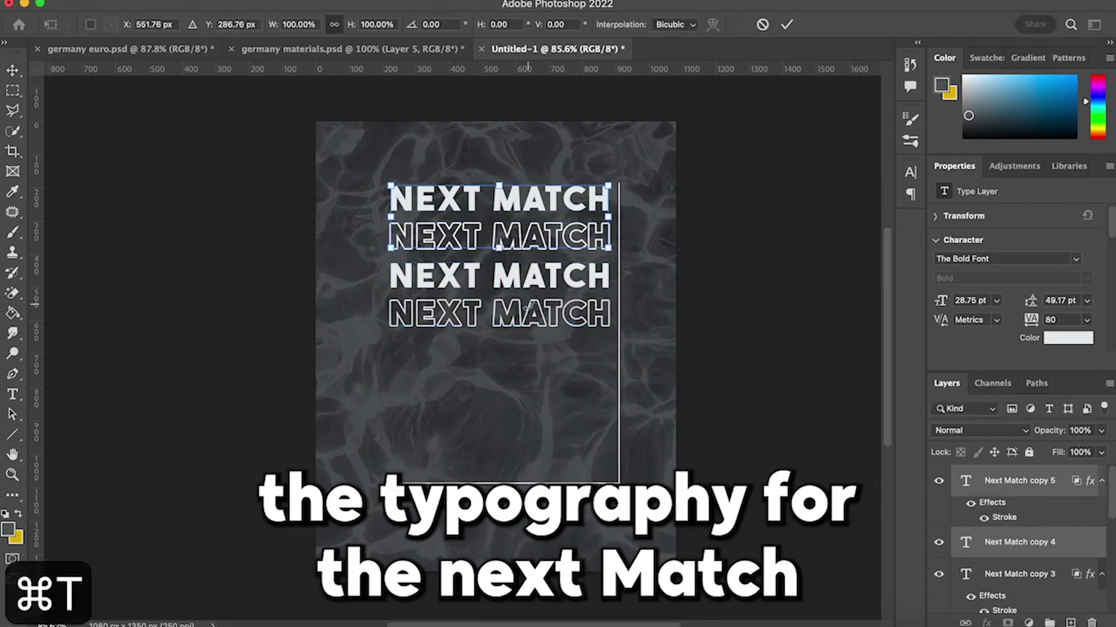
left_click_drag(526, 306, 560, 327)
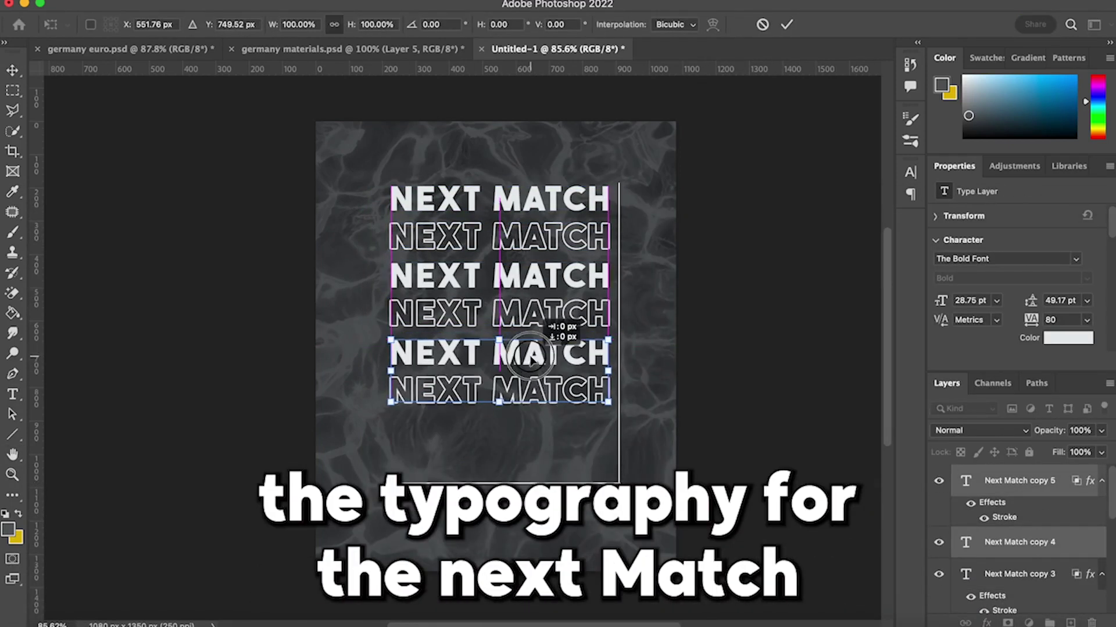
key("Return")
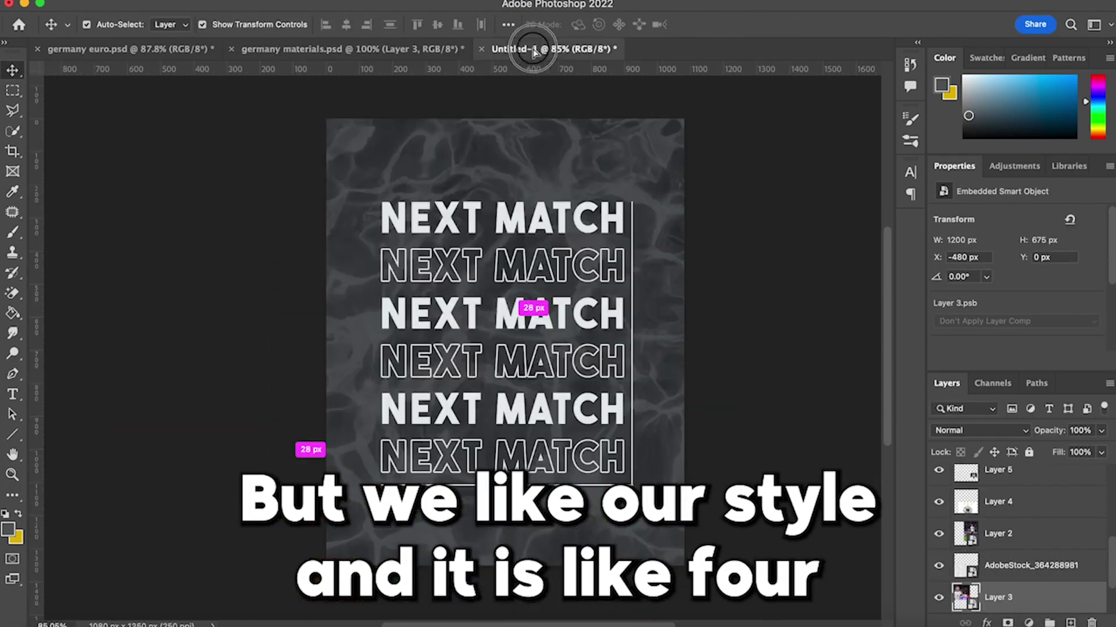
Step: Remove the background of the half-body player photo and convert its layer to a smart object
left_click(1007, 284)
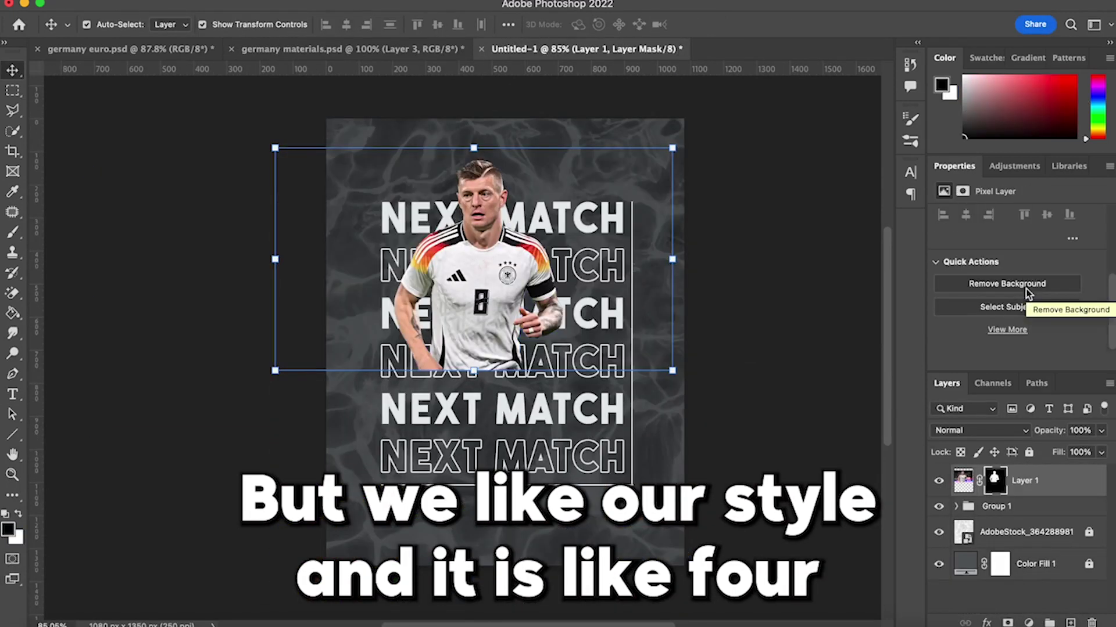
right_click(1040, 482)
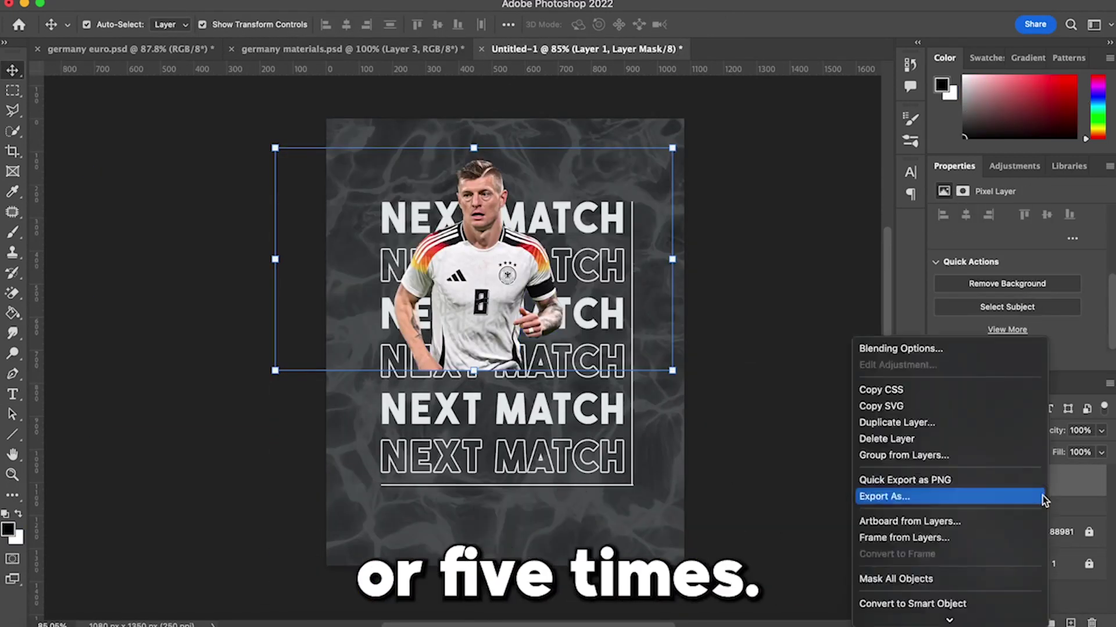
left_click(1046, 604)
Step: Scale the player cutout to about 122% and center it over the text, ending at the horizontal line
key("ctrl+t")
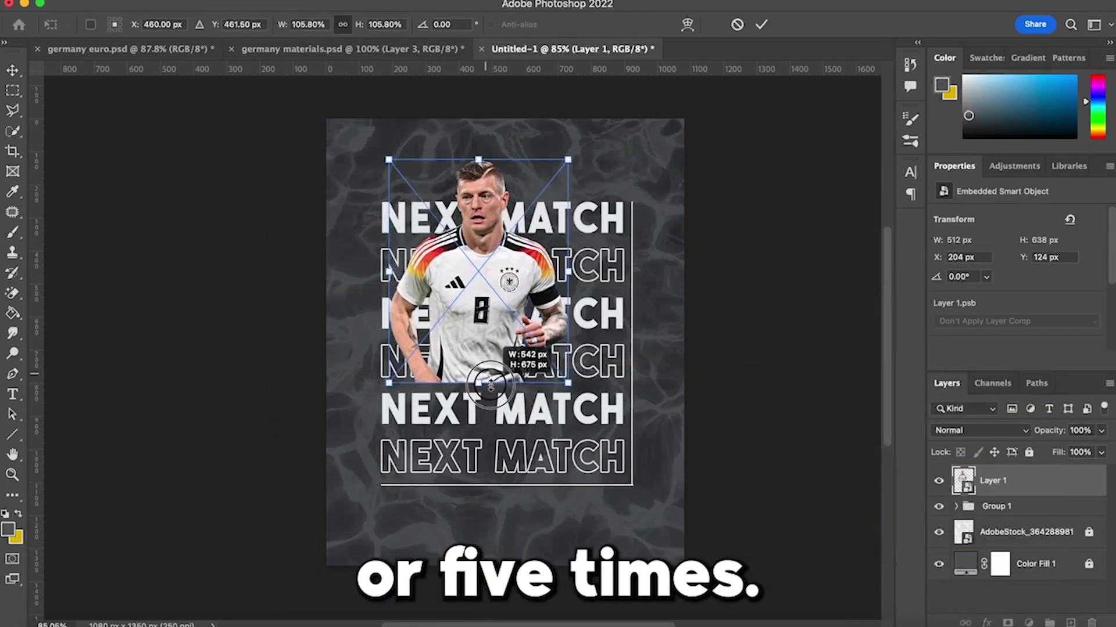
left_click_drag(516, 366, 526, 387)
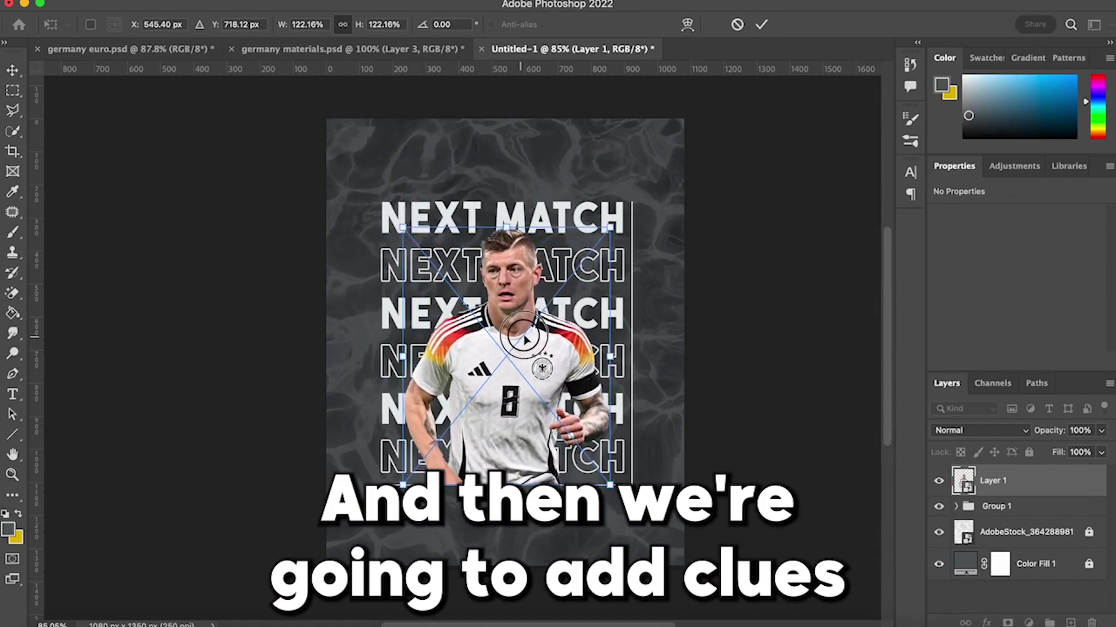
key("Return")
Step: Move both line layers out of the text group and rename the group "next match"
left_click_drag(1034, 511, 1062, 465)
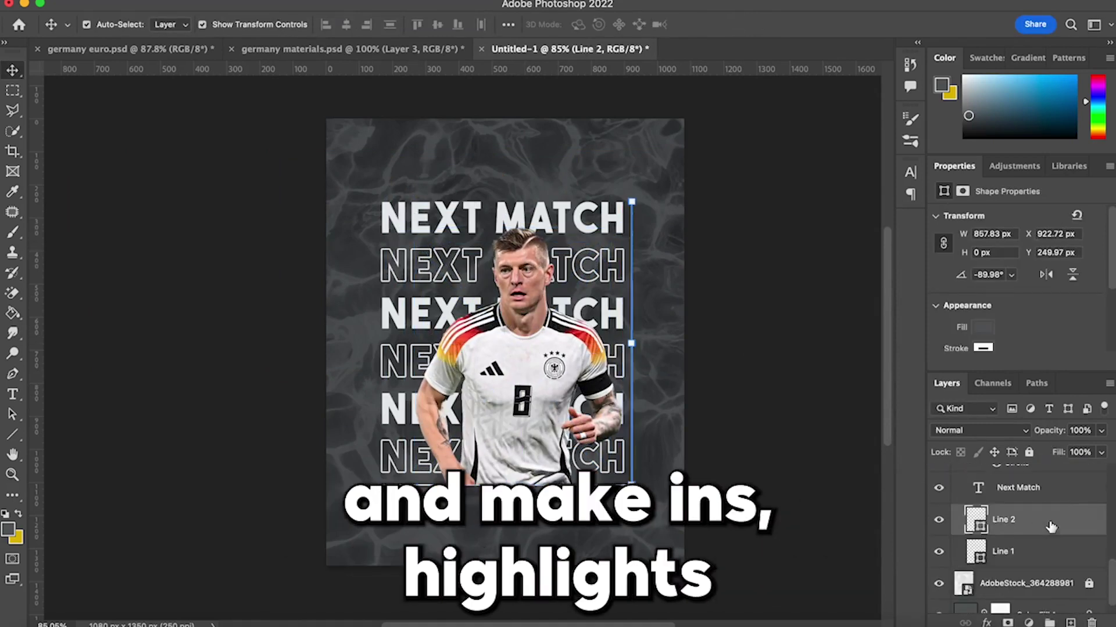
left_click(957, 571)
double_click(996, 571)
type("next match")
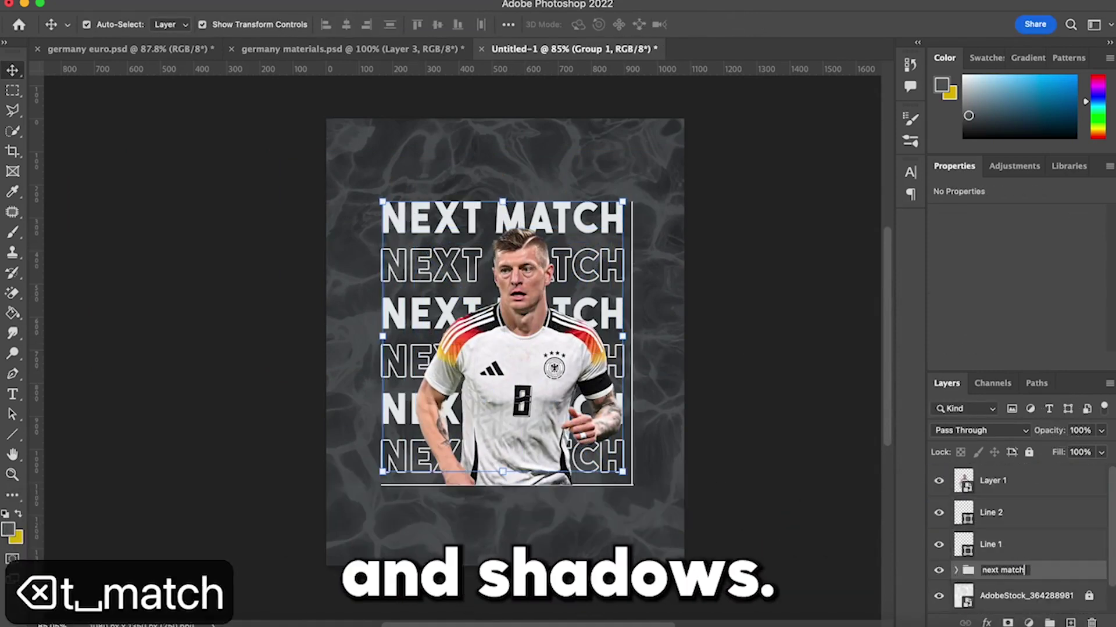
key("Return")
Step: Move the player layer beneath the two lines and put it in a group named "kroos1"
left_click_drag(1046, 483, 1056, 560)
left_click(797, 396)
left_click(1040, 545)
key("super+g")
double_click(1004, 539)
type("kroos1")
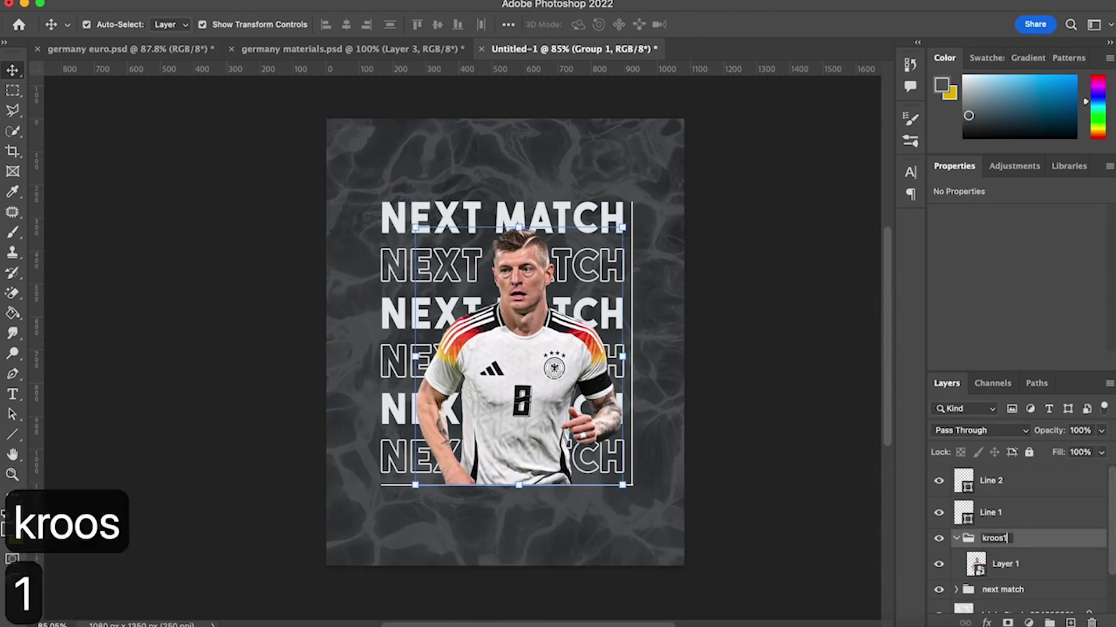
Step: Add a new empty layer above the player in the kroos1 group and clip it to the player
left_click(1040, 564)
left_click(1070, 623)
left_click(1051, 547, "alt")
Step: Paint soft black shadows along the large player's edges on the clipped layer, reducing the brush from 250 to 150 px
key("b")
key("bracketright")
key("bracketright")
key("bracketright")
key("bracketright")
key("bracketright")
key("bracketright")
key("bracketright")
key("bracketright")
key("bracketright")
key("bracketright")
key("bracketright")
key("bracketright")
key("x")
key("d")
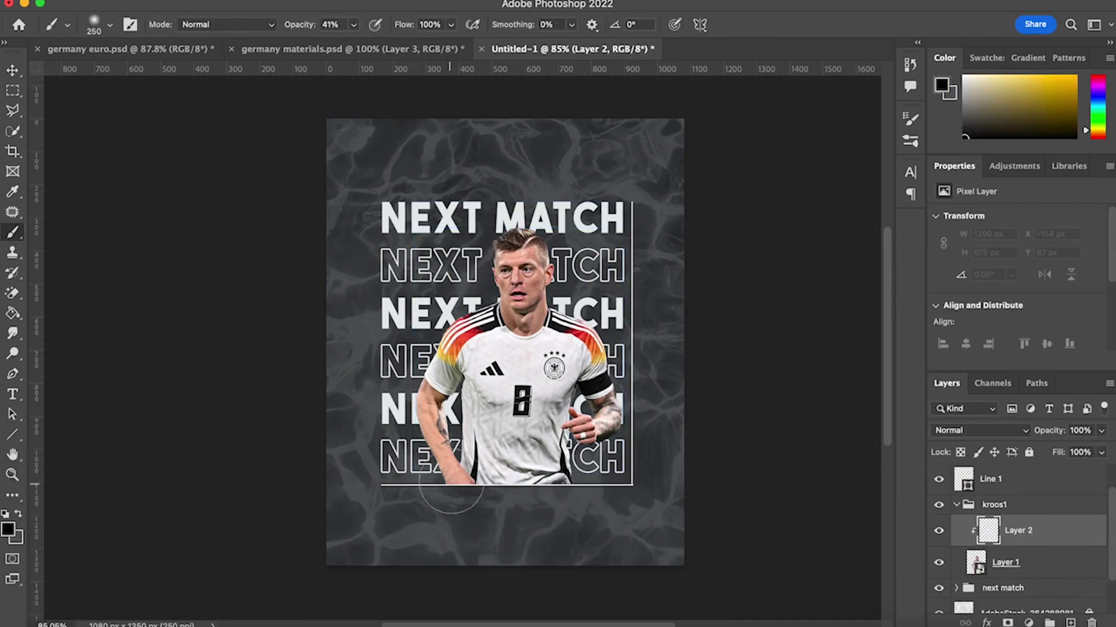
key("bracketleft")
key("bracketleft")
key("bracketleft")
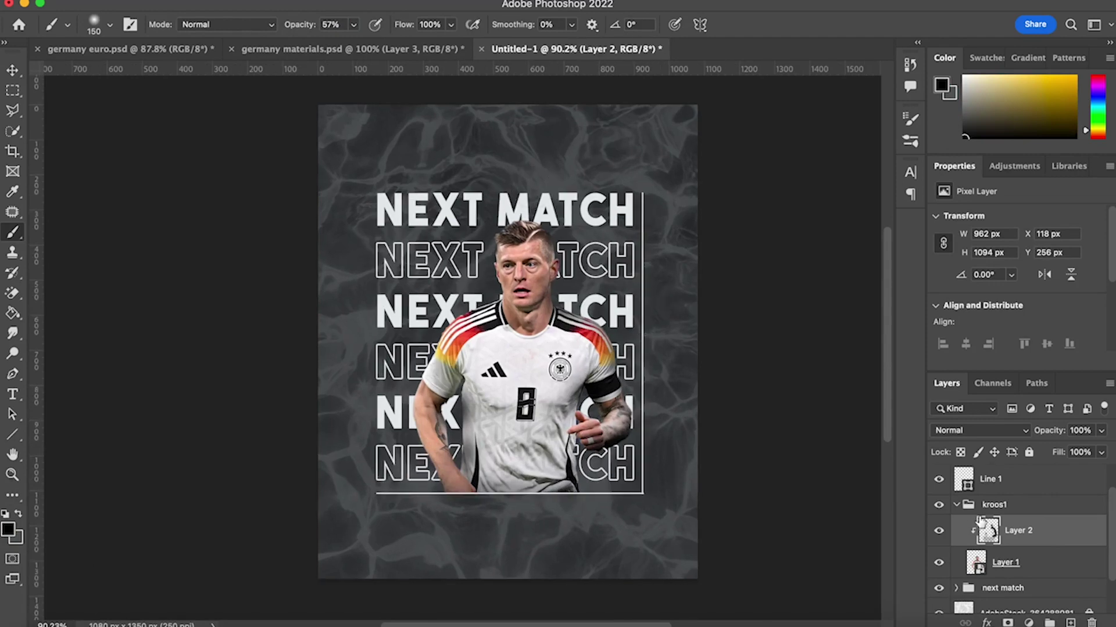
Step: Bring the full-body player photo from germany materials.psd into the poster above the Line 2 layer
left_click(956, 504)
left_click(991, 481)
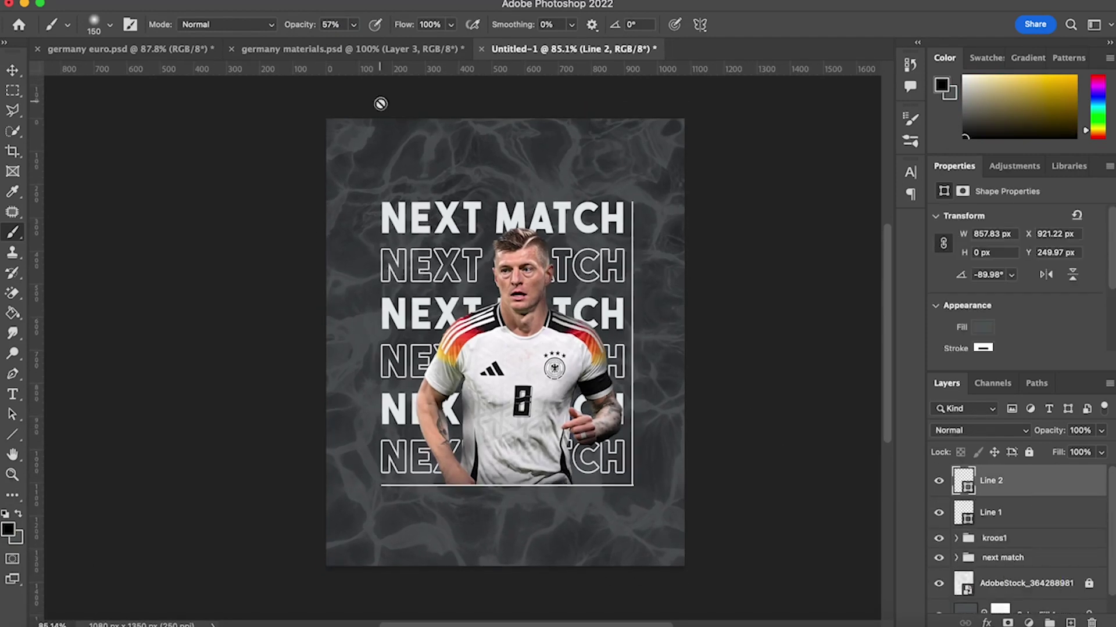
left_click(352, 49)
key("v")
left_click_drag(560, 267, 542, 252)
scroll(1013, 276, "down", 5)
Step: Select the full-body player and ball as the subject, mask out the background and convert the layer to a smart object
left_click(1014, 274)
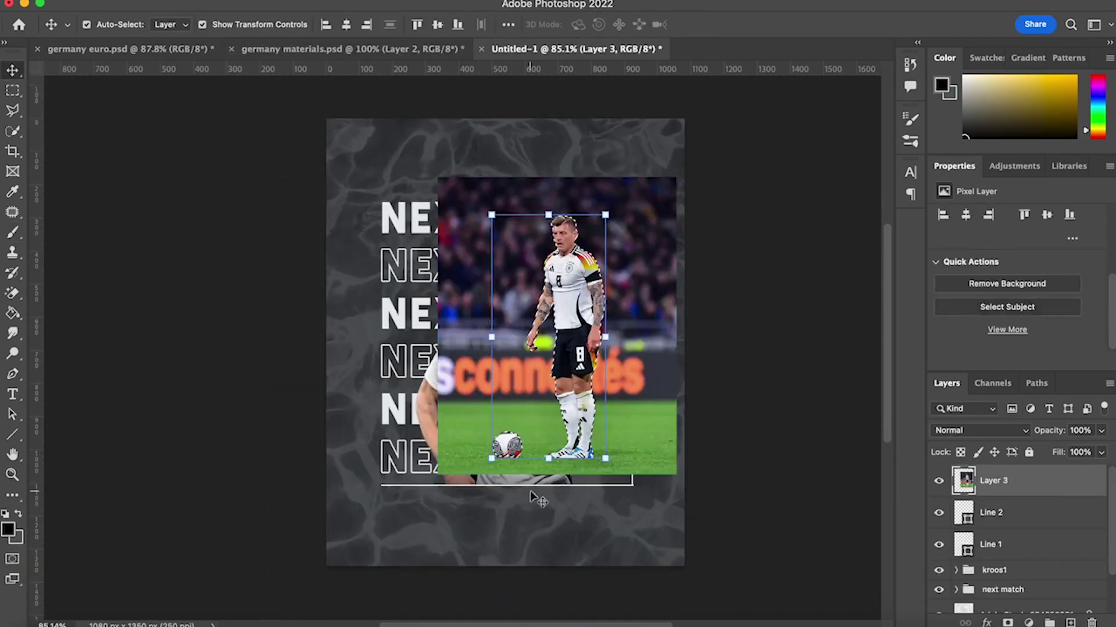
left_click(1007, 623)
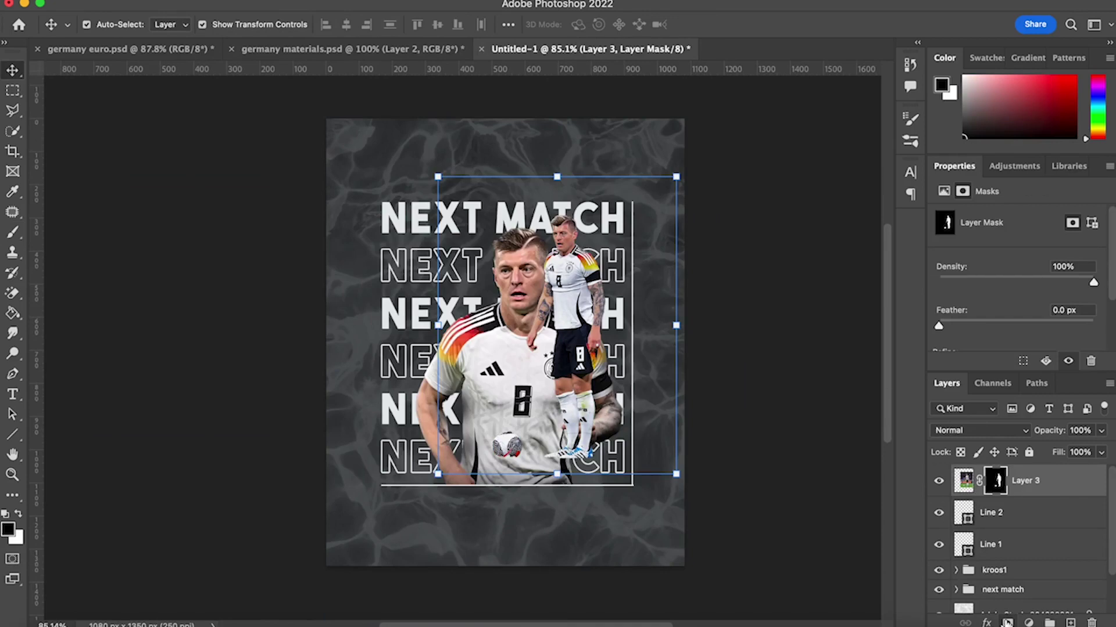
right_click(1053, 487)
left_click(970, 554)
Step: Scale the full-body player down to about 282 x 609 px and place him in front of the large player's lower half
left_click_drag(605, 459, 592, 430)
left_click_drag(558, 314, 549, 414)
key("Return")
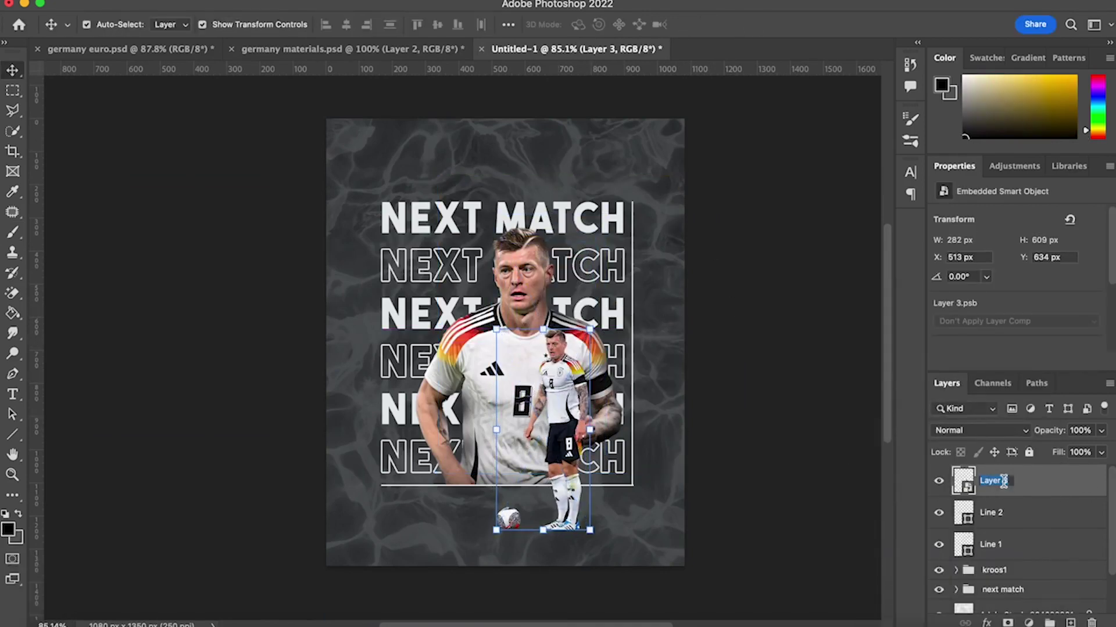
Step: Put the full-body player layer in a new group named "kroos2"
key("super+g")
double_click(1007, 476)
type("kroos2")
key("Return")
Step: On a new layer beneath the full-body player, paint a soft black spot and flatten it into a shadow under his feet
left_click(1031, 505)
left_click(1071, 623)
left_click_drag(1017, 500, 1016, 541)
key("b")
scroll(512, 552, "up", 3)
left_click(679, 470)
key("super+t")
mouse_move(679, 421)
left_mouse_down()
mouse_move(681, 509)
mouse_move(605, 517)
left_mouse_up()
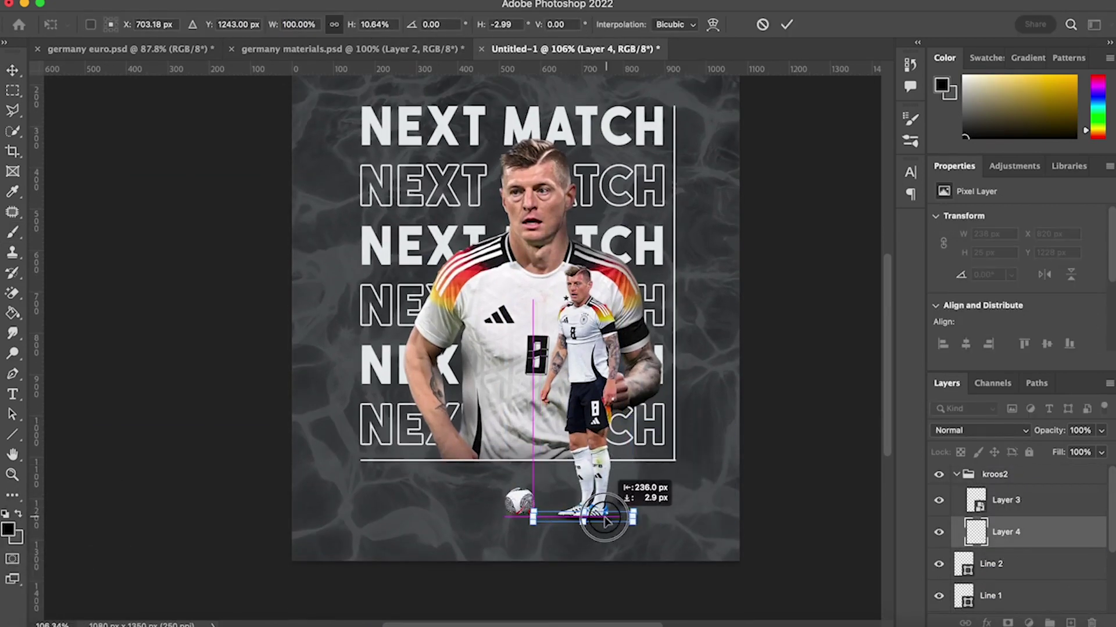
key("Return")
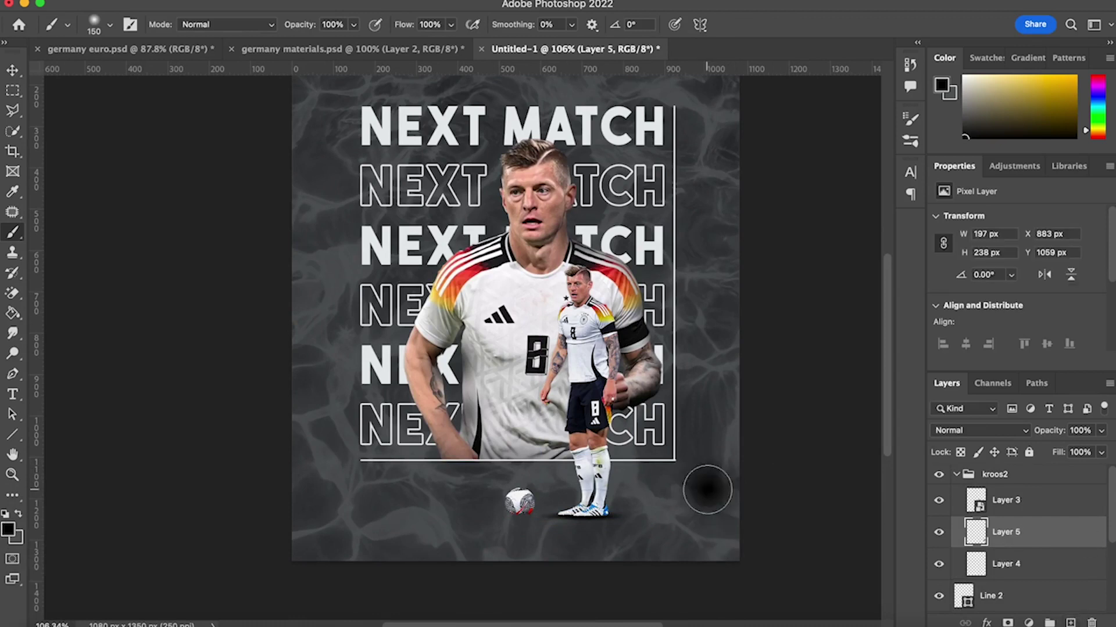
Step: Flatten a second soft black spot into a shadow under the ball and set both shadow layers to 83% opacity
key("super+t")
left_click_drag(699, 441, 700, 528)
left_click_drag(738, 534, 534, 516)
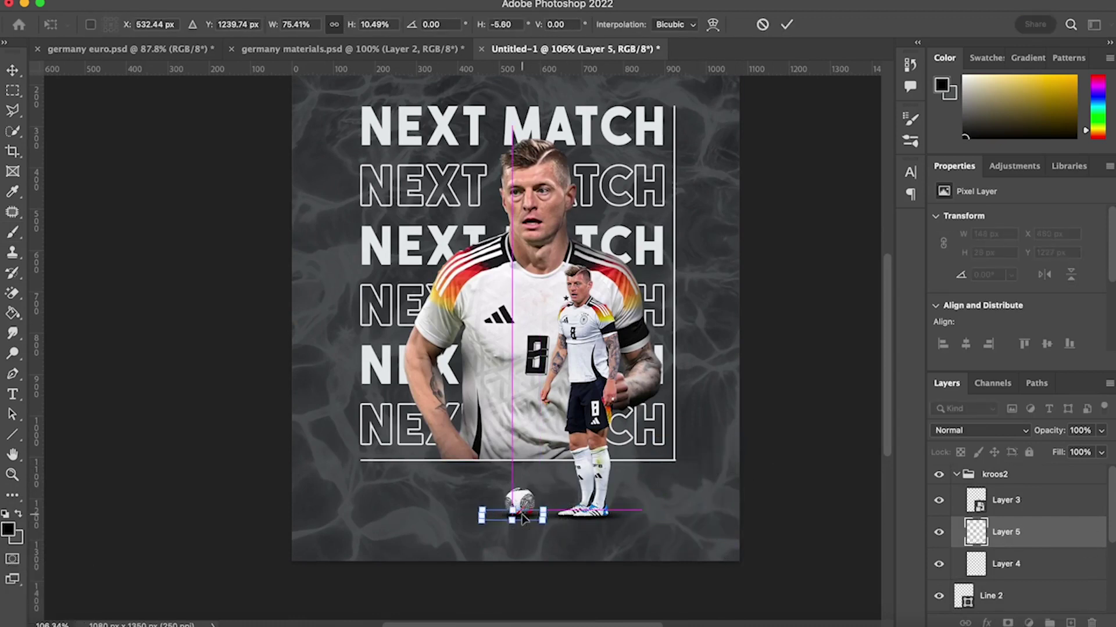
key("Return")
left_click(1028, 572, "shift")
left_click_drag(1051, 431, 1040, 431)
Step: Widen the shadow under the player's feet to about 309 px and nudge it down and left
left_click(1025, 565)
key("super+t")
left_click_drag(641, 516, 648, 517)
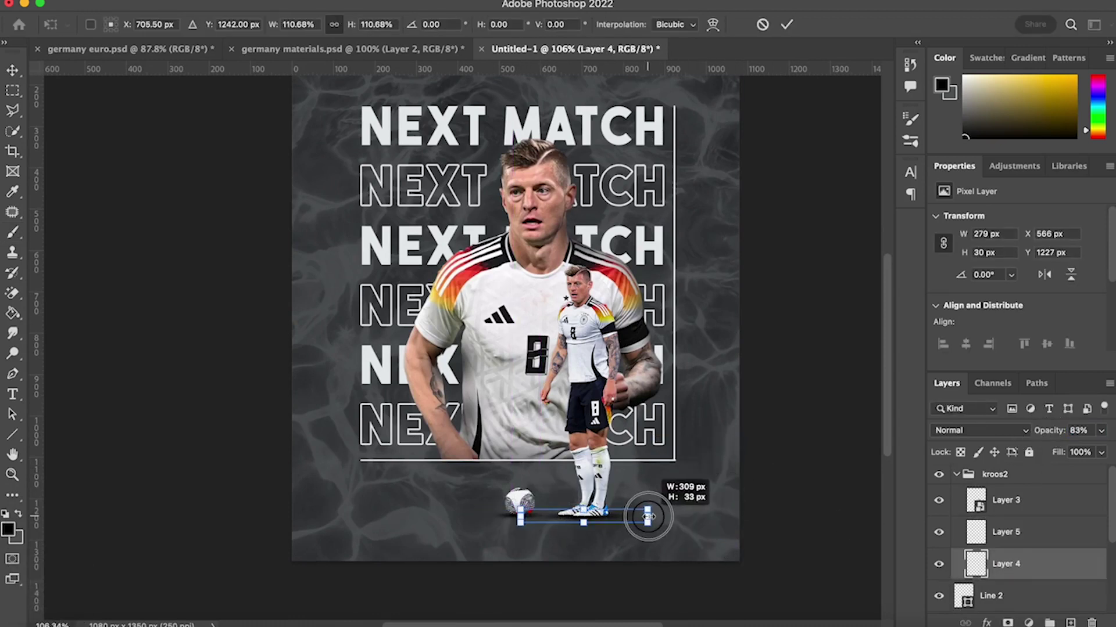
key("Return")
key("super+t")
key("Down")
key("Down")
key("Left")
key("Left")
key("Return")
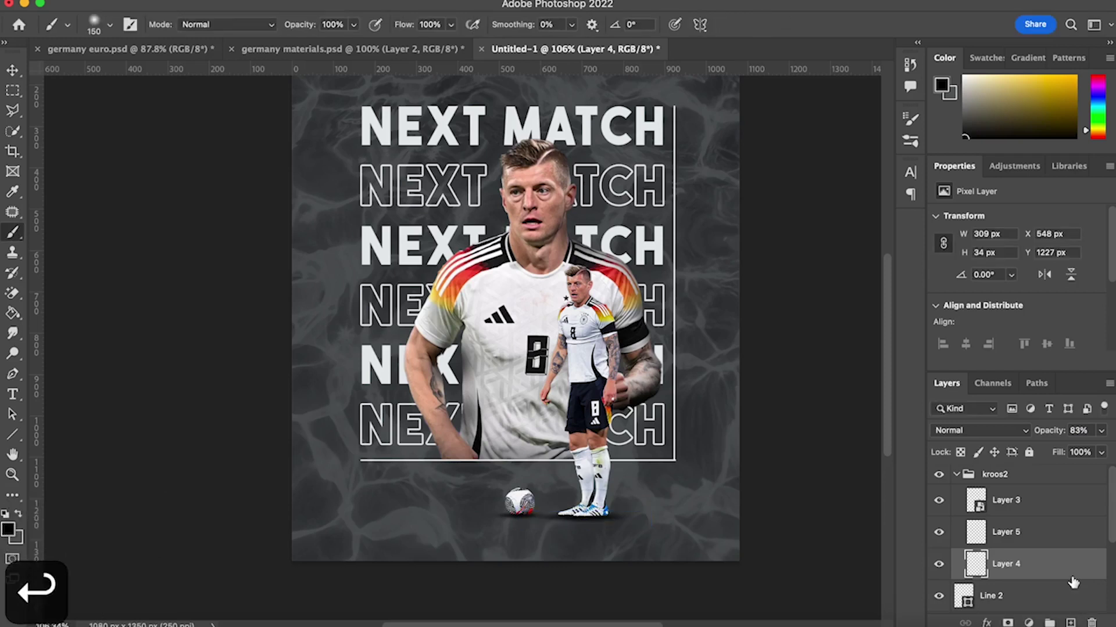
Step: Add a Curves adjustment clipped to the full-body player and shift the curve's black end to deepen the dark tones
left_click(1022, 501)
left_click(1029, 623)
left_click(1022, 360)
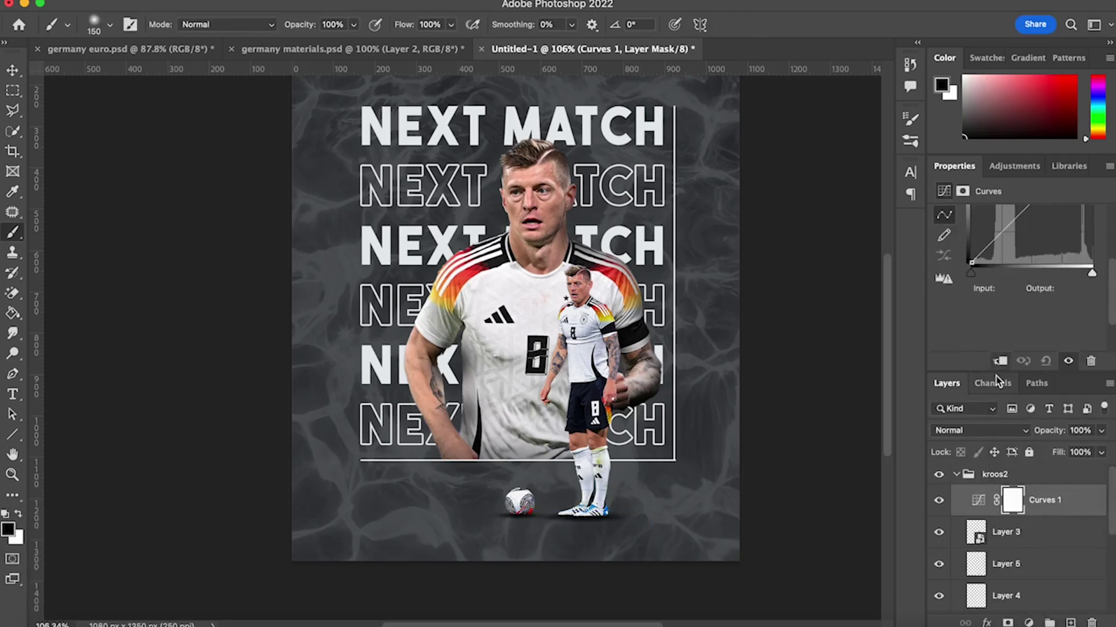
left_click(999, 361)
left_click_drag(975, 324, 986, 319)
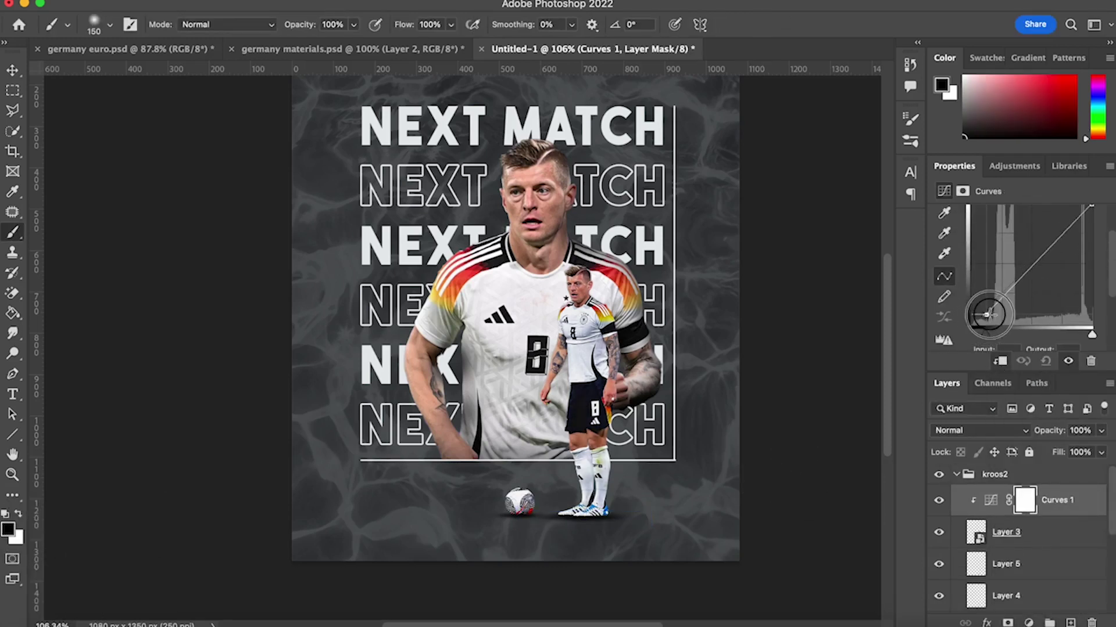
Step: Add a Hue/Saturation adjustment clipped to the full-body player and set the Reds saturation to -10 by sampling his face
left_click(1052, 533)
left_click(1028, 623)
left_click(1043, 418)
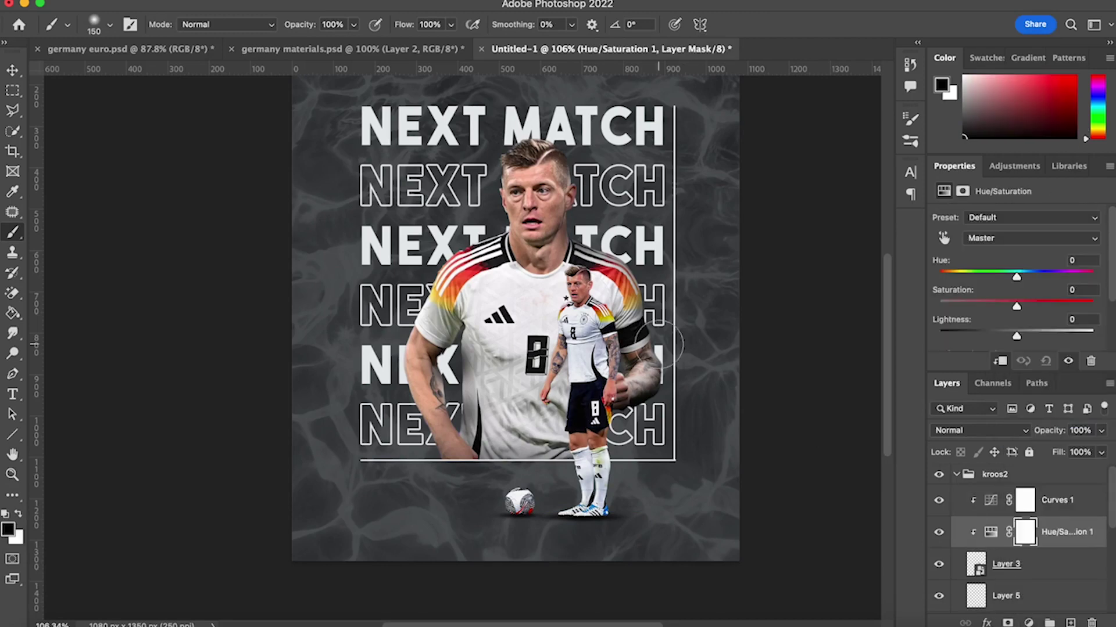
left_click(944, 238)
scroll(683, 246, "up", 5)
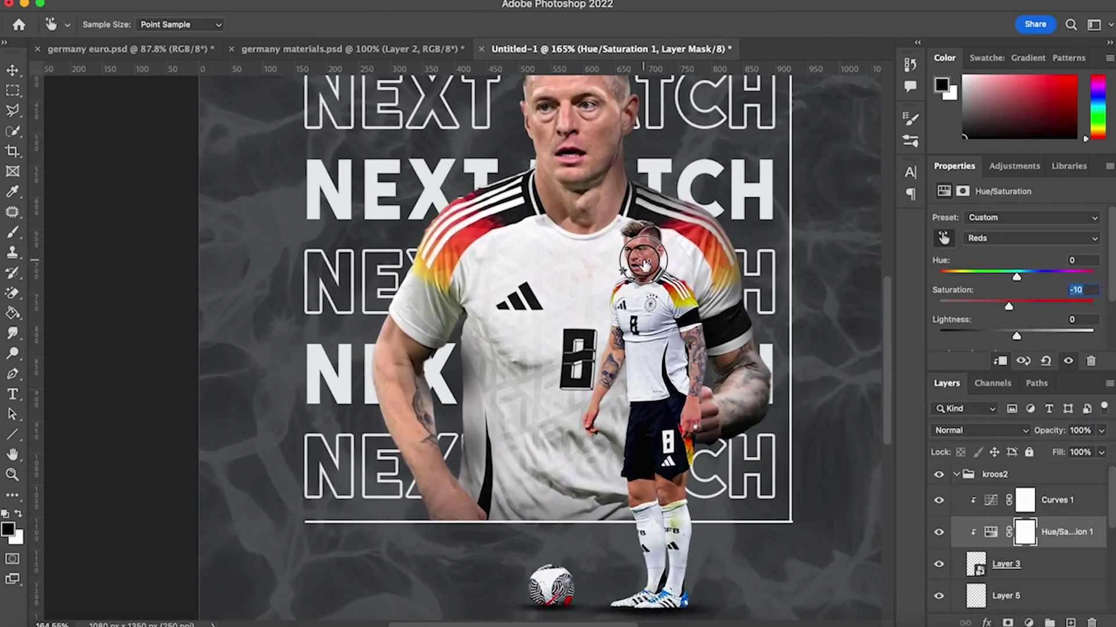
Step: Paint a soft black shadow behind the full-body player on a new layer beneath him with a smaller 60 px brush
scroll(775, 324, "down", 5)
scroll(773, 324, "right", 1)
scroll(773, 324, "left", 1)
scroll(1052, 560, "down", 2)
left_click(1053, 561)
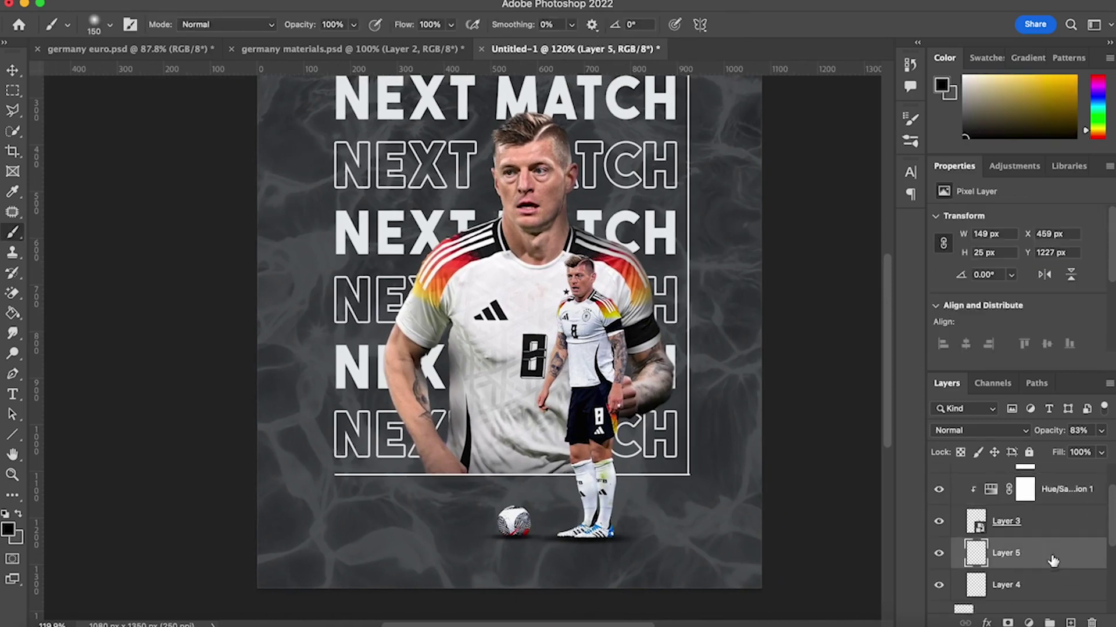
key("bracketleft")
key("bracketleft")
scroll(642, 336, "up", 1)
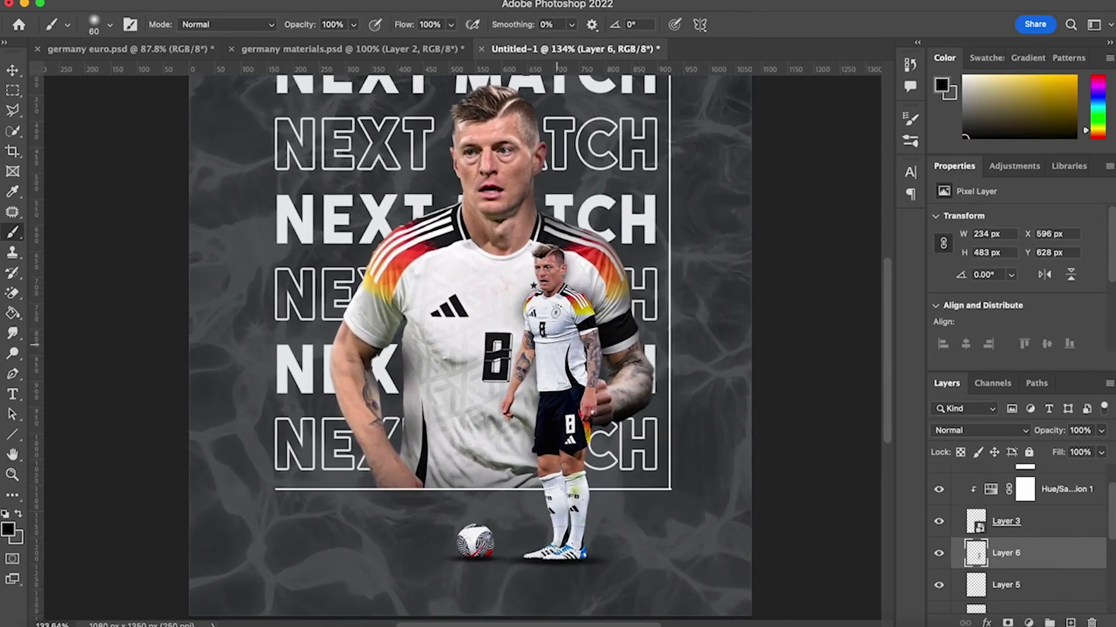
Step: Add a new layer clipped to the full-body player and shade his lower right side with a 200 px soft black brush
scroll(1031, 552, "up", 2)
left_click(1032, 556)
left_click(1070, 623)
key("b")
key("bracketright")
key("bracketright")
key("bracketright")
key("bracketright")
key("bracketright")
key("bracketright")
key("bracketright")
key("bracketright")
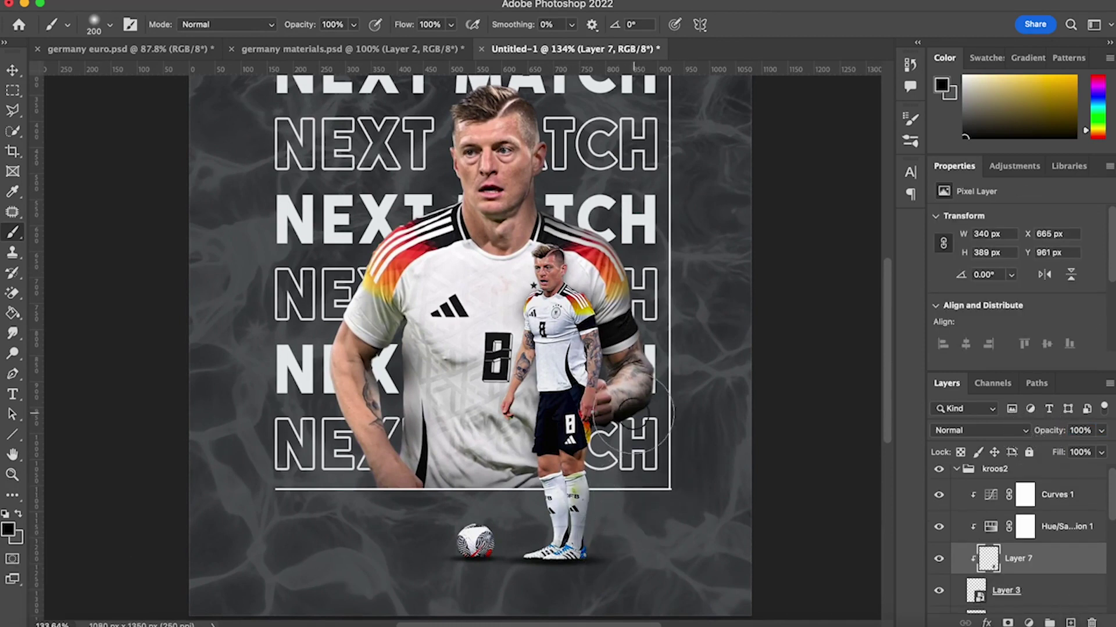
Step: Shade the full-body player's right side with a 60 px soft black brush and undo the last stroke
key("bracketleft")
key("bracketleft")
key("bracketleft")
key("bracketleft")
key("bracketleft")
key("bracketleft")
key("bracketleft")
key("bracketleft")
left_click_drag(625, 395, 613, 346)
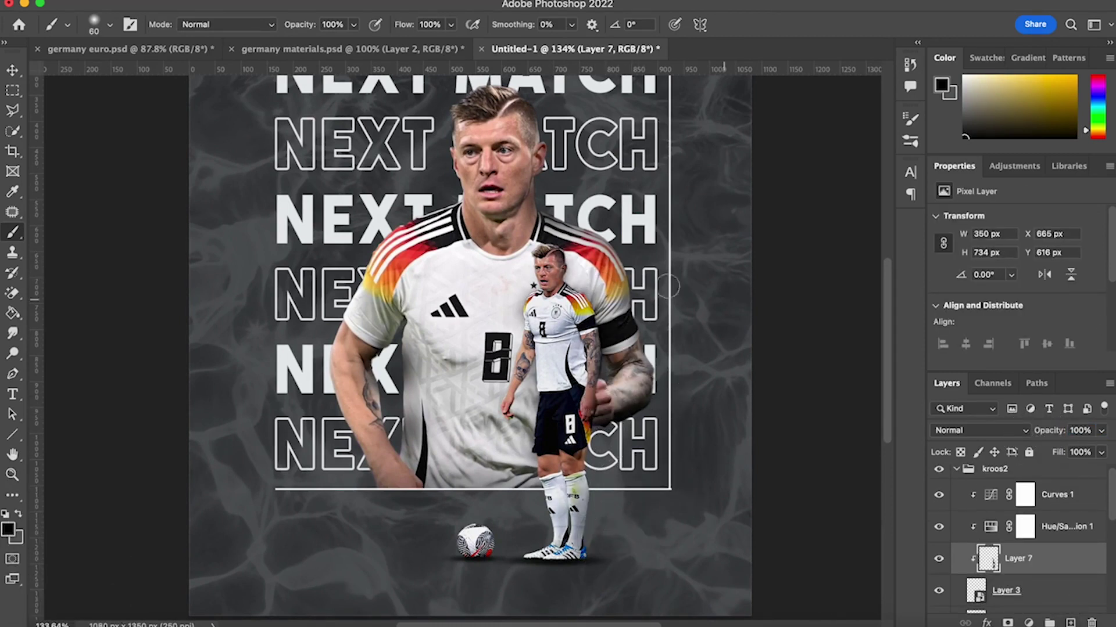
key("super+z")
scroll(509, 448, "up", 4)
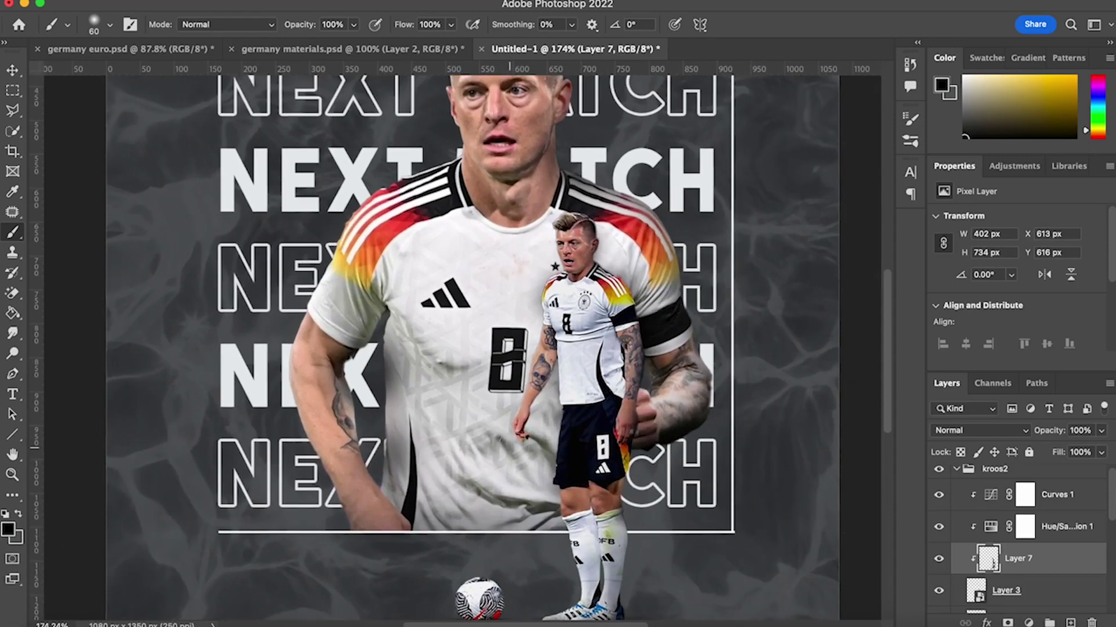
Step: Select the large player's layer and try the Clone Stamp on his face
scroll(567, 422, "down", 1)
scroll(543, 395, "down", 5)
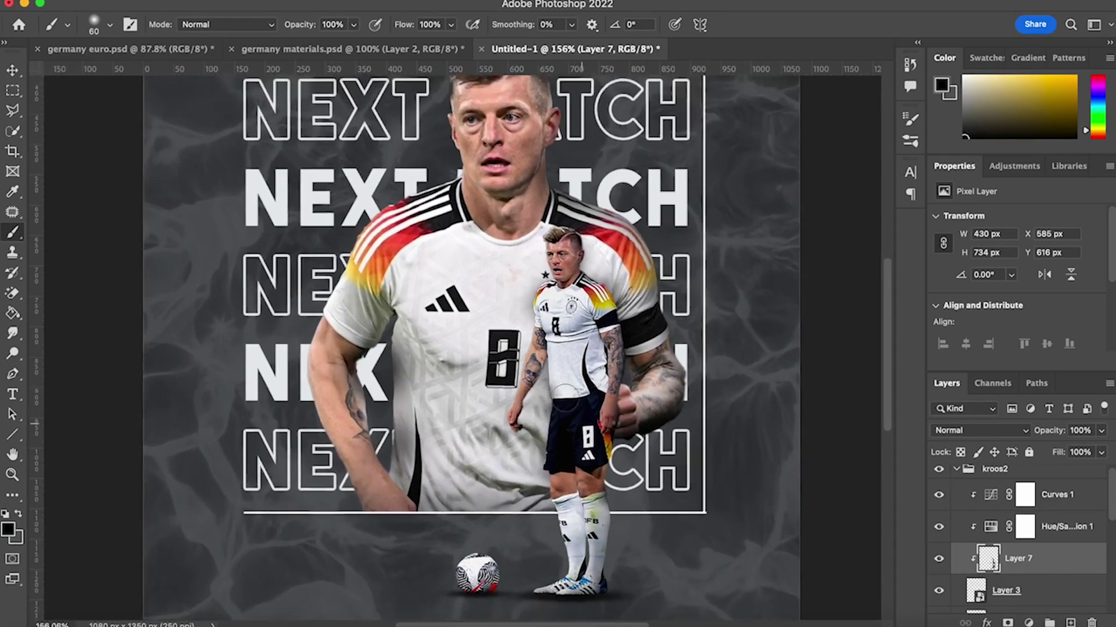
key("v")
left_click(647, 323)
scroll(644, 320, "up", 4)
scroll(643, 321, "up", 3)
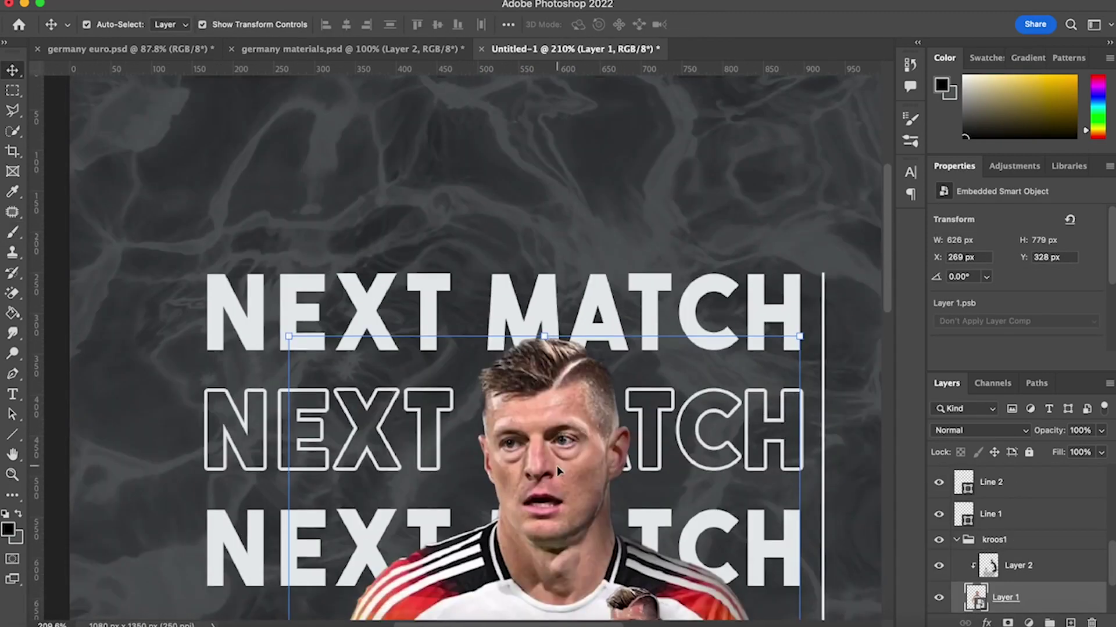
left_click(12, 253)
left_click(564, 475)
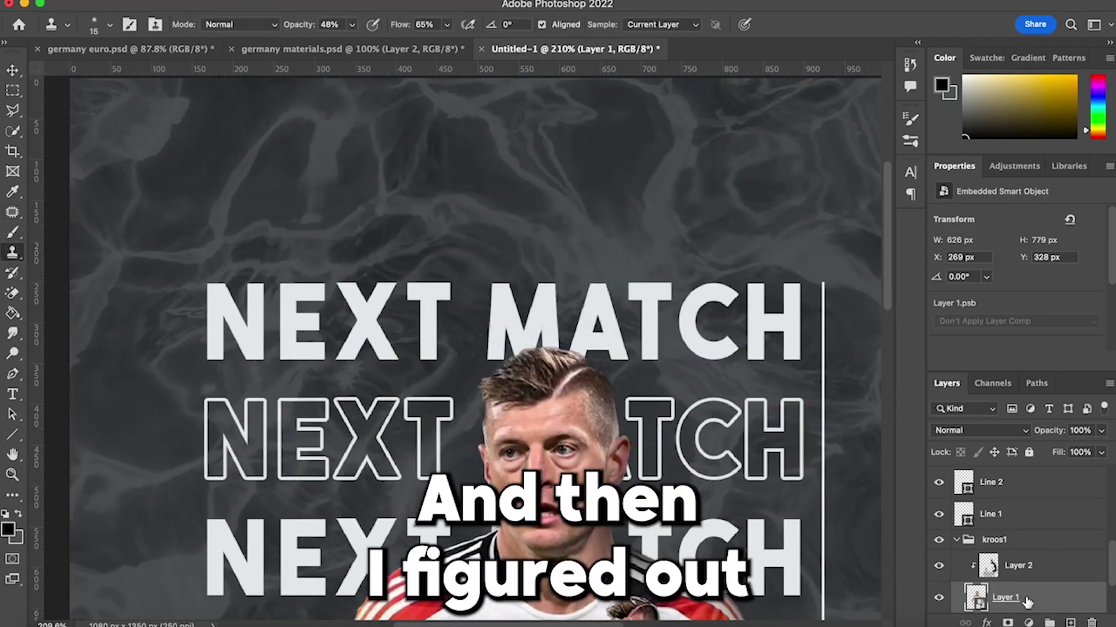
Step: Open the large player's smart object contents, retouch his face with the Clone Stamp, save and return to the poster
double_click(976, 597)
scroll(462, 275, "up", 5)
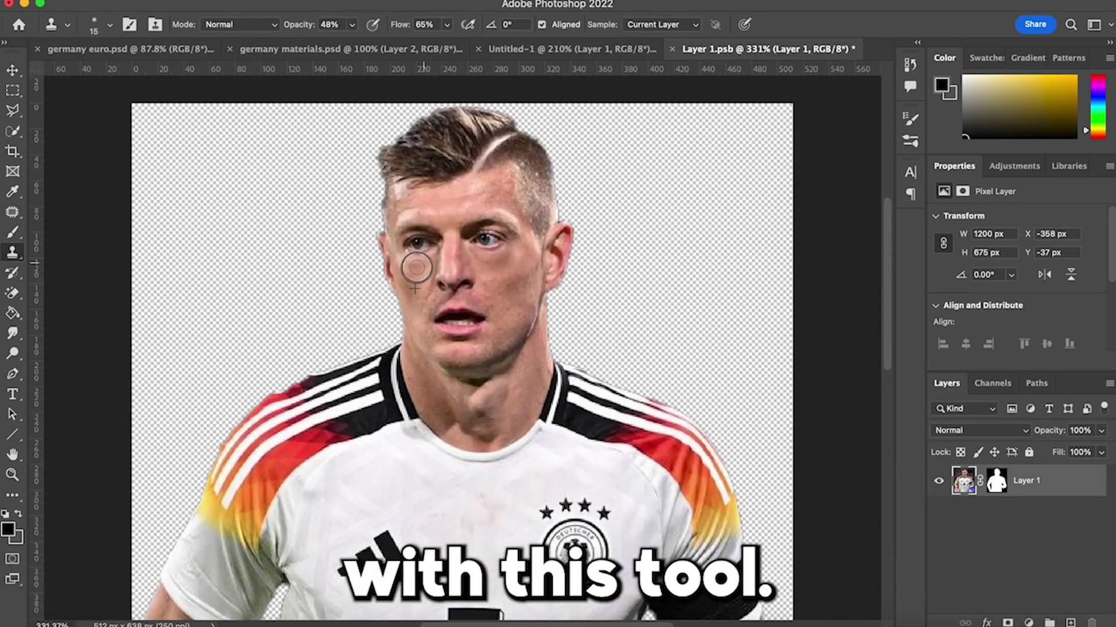
scroll(494, 280, "down", 3)
key("super+s")
key("super+w")
scroll(687, 240, "down", 5)
scroll(990, 499, "up", 5)
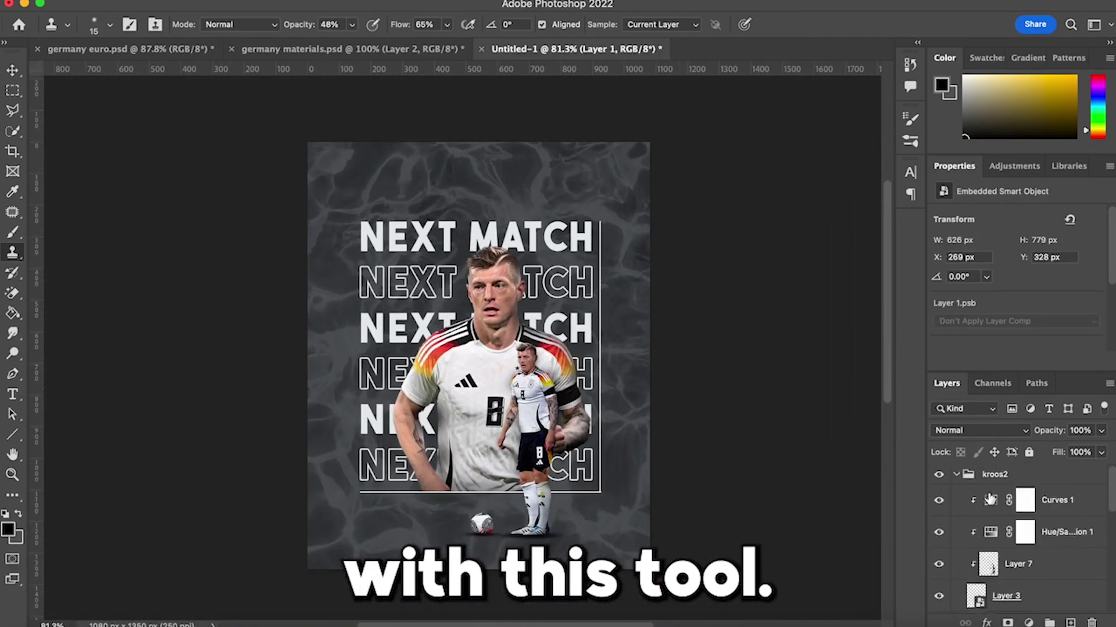
Step: Add the text "Toni kroos" below the frame on a layer above the kroos2 group, in Quick Kiss Personal Use at 19.29 pt
left_click(956, 475)
left_click(995, 474)
key("t")
left_click(412, 521)
type("Toni kroos")
left_click(1037, 481)
left_click(1076, 259)
left_click(806, 354)
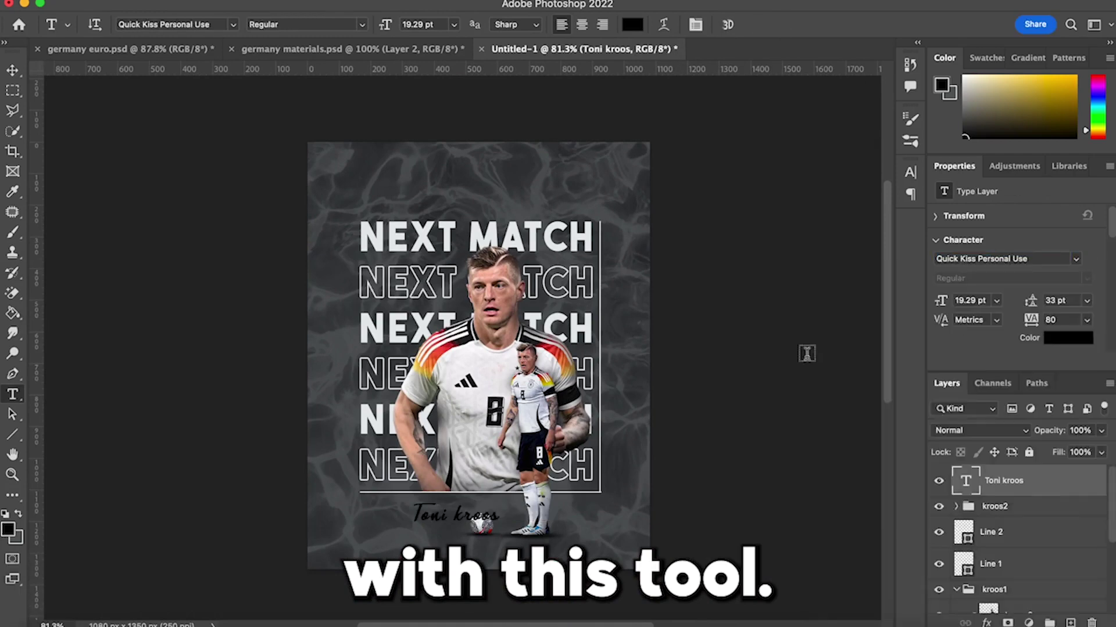
Step: Recolour the "Toni kroos" text light grey and place it just under the left end of the horizontal frame line
left_click(1057, 340)
key("Return")
key("super+t")
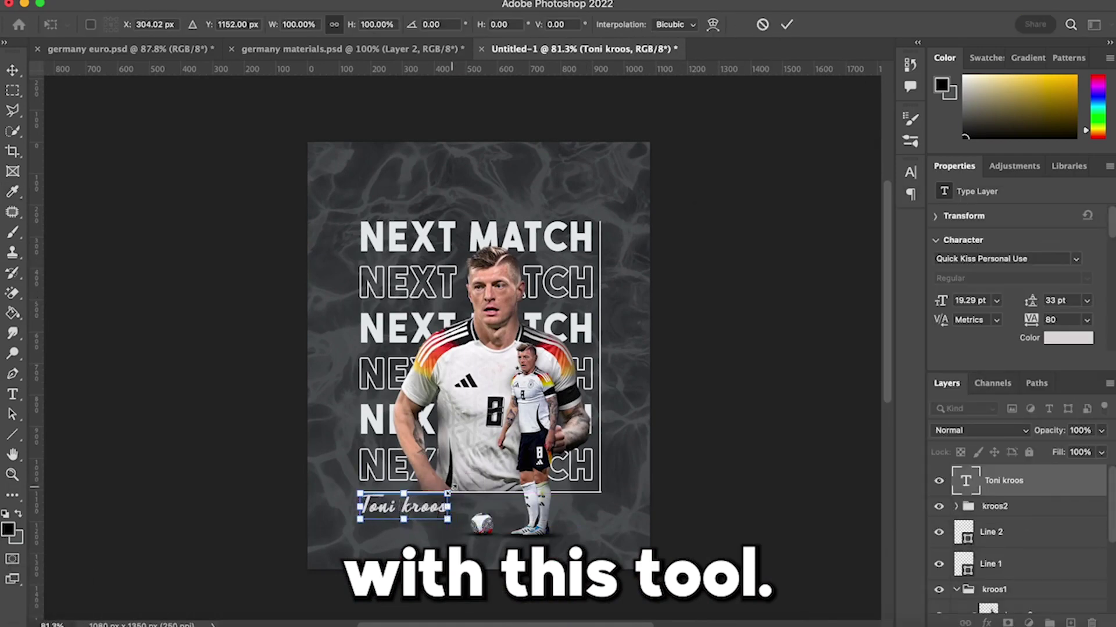
key("Return")
key("v")
left_click(770, 389)
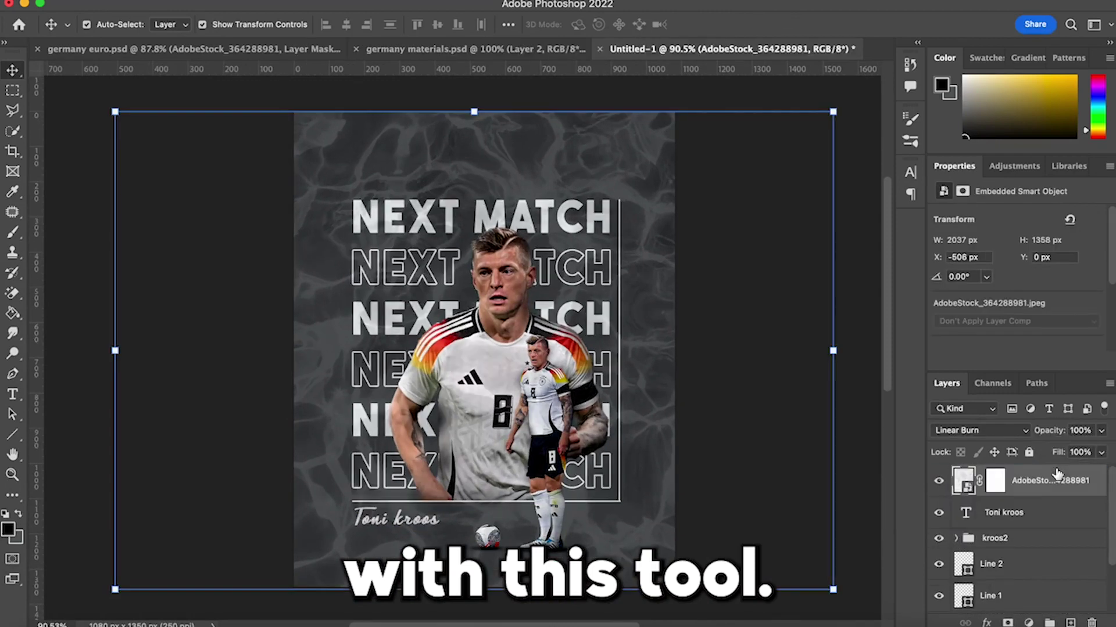
Step: Paint black on the Linear Burn texture's mask with a 250 px brush to clear the texture from the large player's face
left_click(995, 480)
key("b")
key("bracketright")
key("bracketright")
key("bracketright")
key("bracketright")
key("bracketright")
key("bracketright")
key("bracketright")
key("bracketright")
key("bracketright")
key("bracketright")
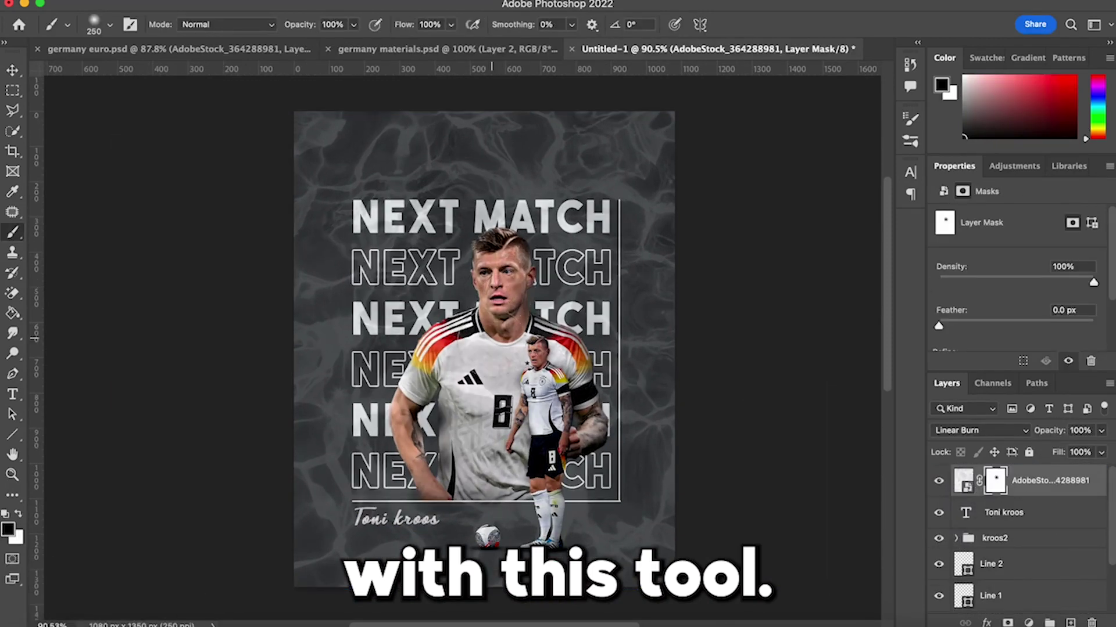
Step: Refine the texture layer's mask over the players with a smaller 80 px brush
key("bracketleft")
key("bracketleft")
key("bracketleft")
key("bracketleft")
key("bracketleft")
key("bracketleft")
key("bracketleft")
scroll(705, 482, "down", 1)
scroll(705, 482, "up", 1)
Step: Add a new empty layer above the texture layer
left_click(963, 481)
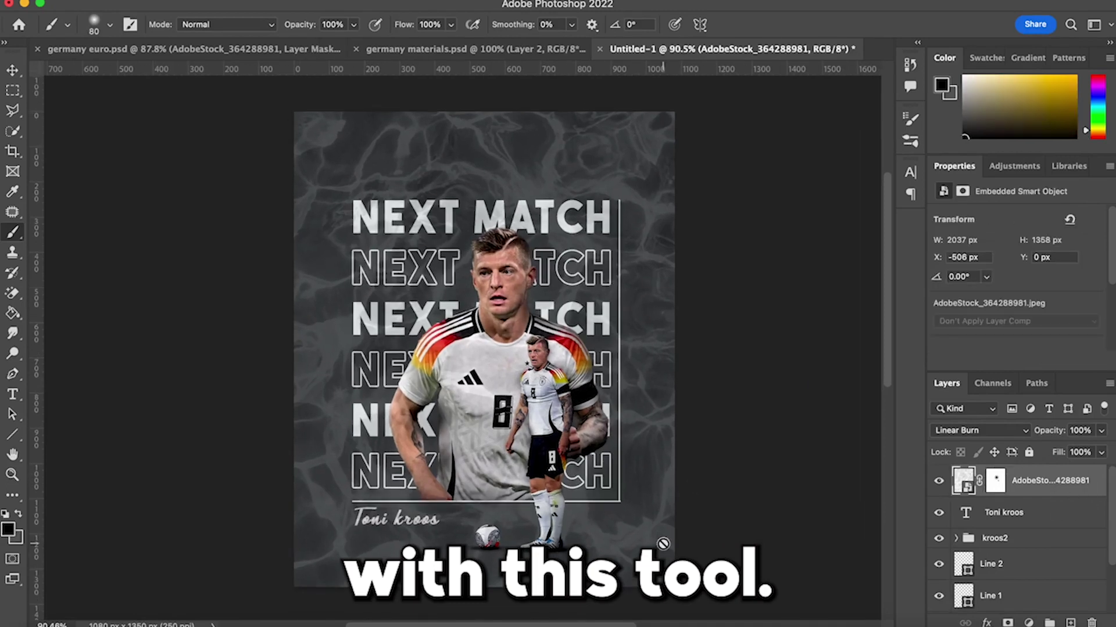
left_click(1070, 623)
scroll(706, 461, "down", 3)
left_click(1025, 545)
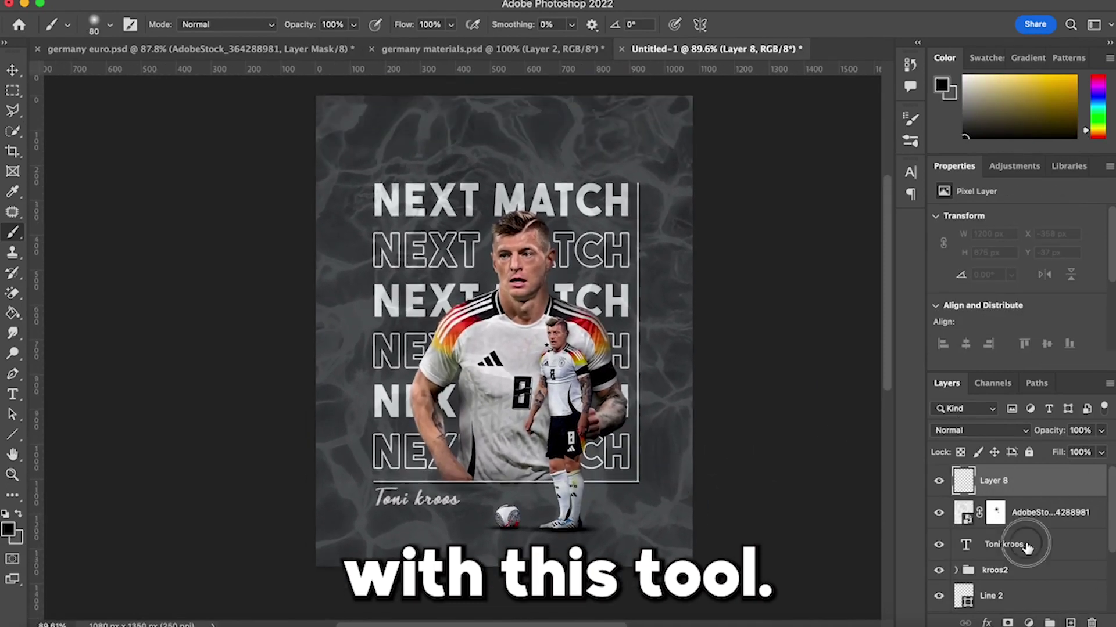
Step: Bring the Germany crest from germany materials.psd into the poster and stack its layer below the next match group
left_click(491, 49)
key("v")
left_click(631, 500)
left_click_drag(632, 500, 515, 359)
left_click_drag(583, 357, 732, 355)
left_click_drag(622, 314, 616, 314)
key("Return")
left_click_drag(1037, 481, 1034, 552)
Step: Erase the crest's plain background with the Magic Eraser, then enlarge the crest to about 108% and reposition it behind the lettering
key("e")
left_click(719, 318)
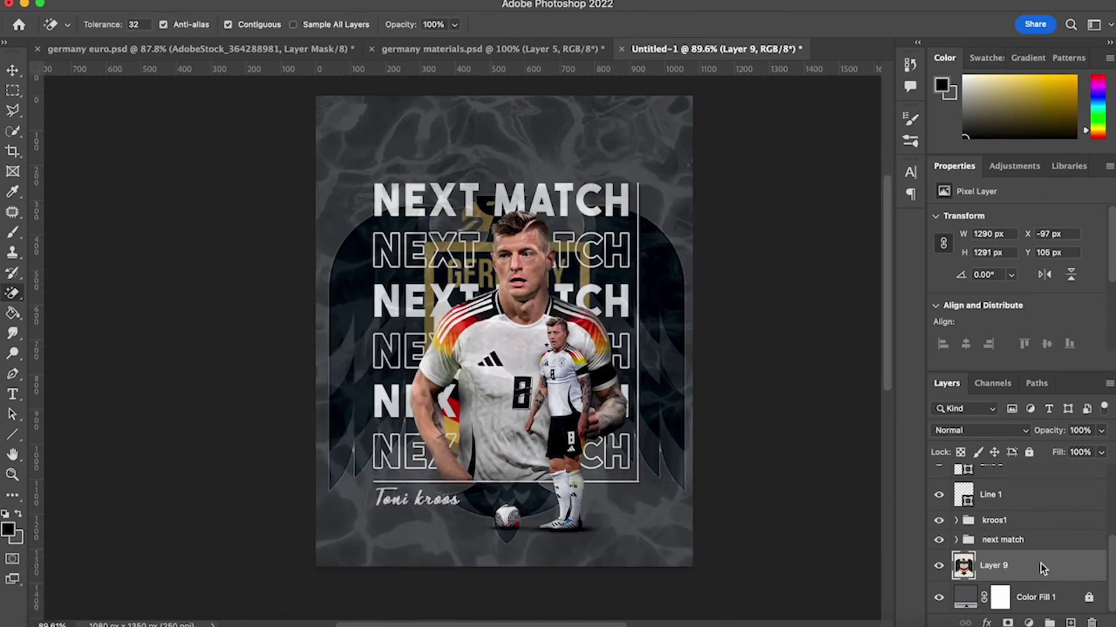
key("ctrl+t")
left_click_drag(507, 119, 508, 91)
left_click_drag(518, 192, 521, 205)
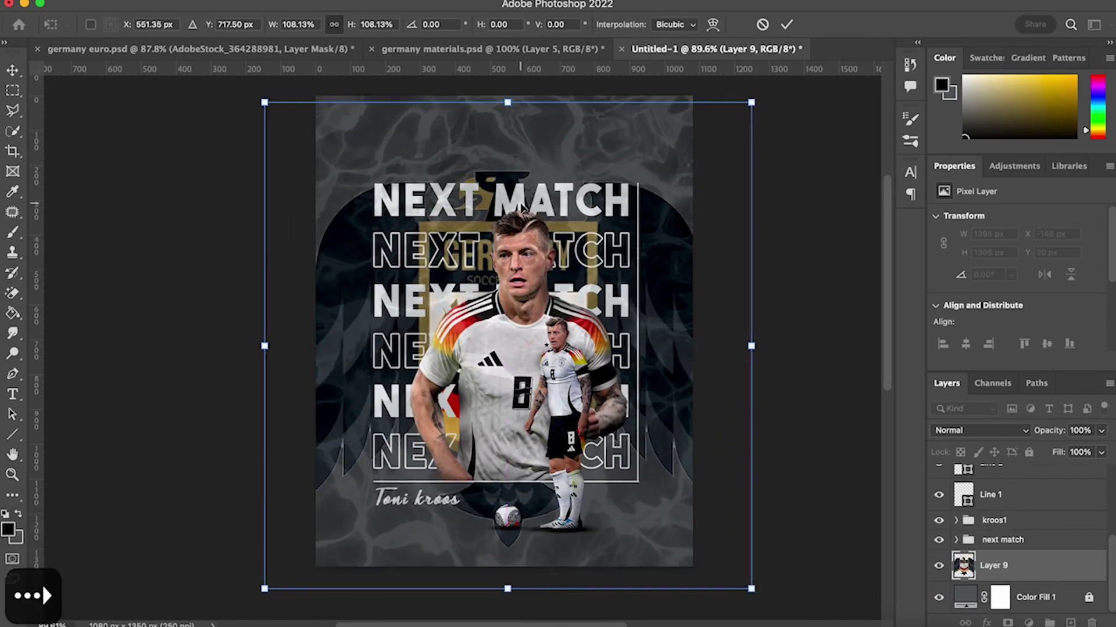
key("Return")
Step: Add a mask to the crest layer and paint out the crest's tail near the ball with an 80 px black brush
left_click(1008, 623)
key("b")
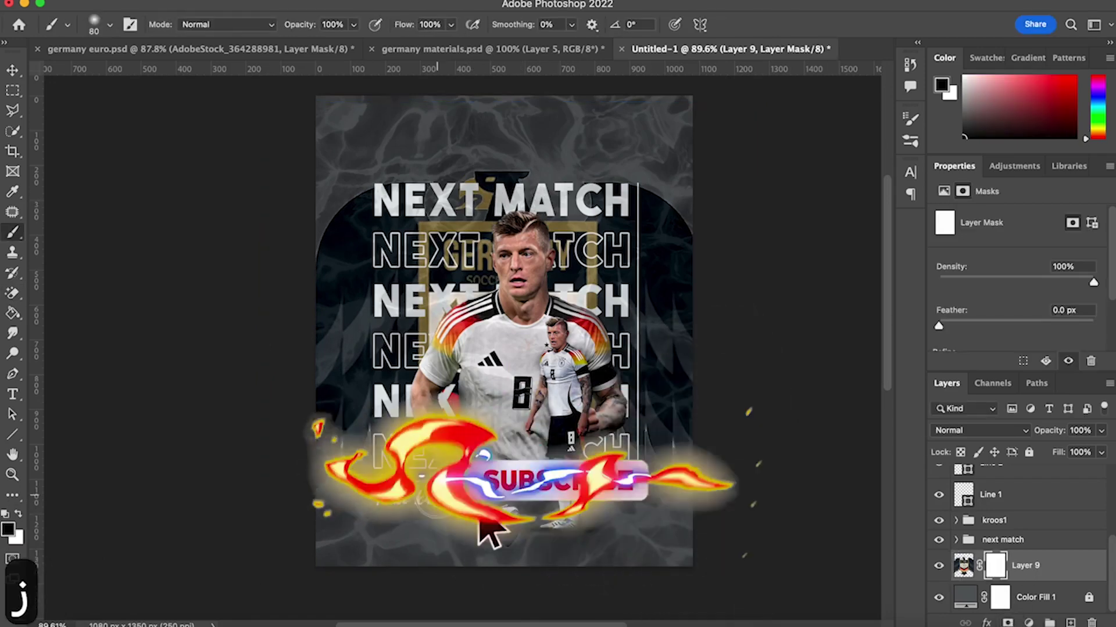
mouse_move(425, 525)
left_mouse_down()
mouse_move(430, 490)
mouse_move(457, 517)
left_mouse_up()
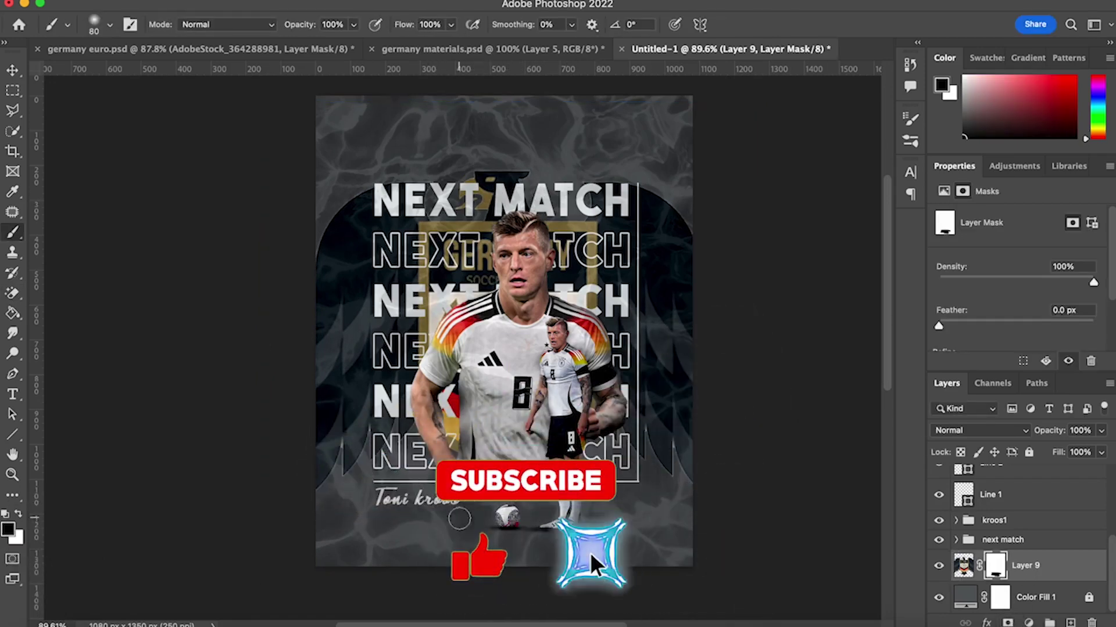
Step: Select all layers from the texture down to the crest and nudge them up together to Y 699 px
scroll(985, 528, "up", 5)
left_click(991, 482)
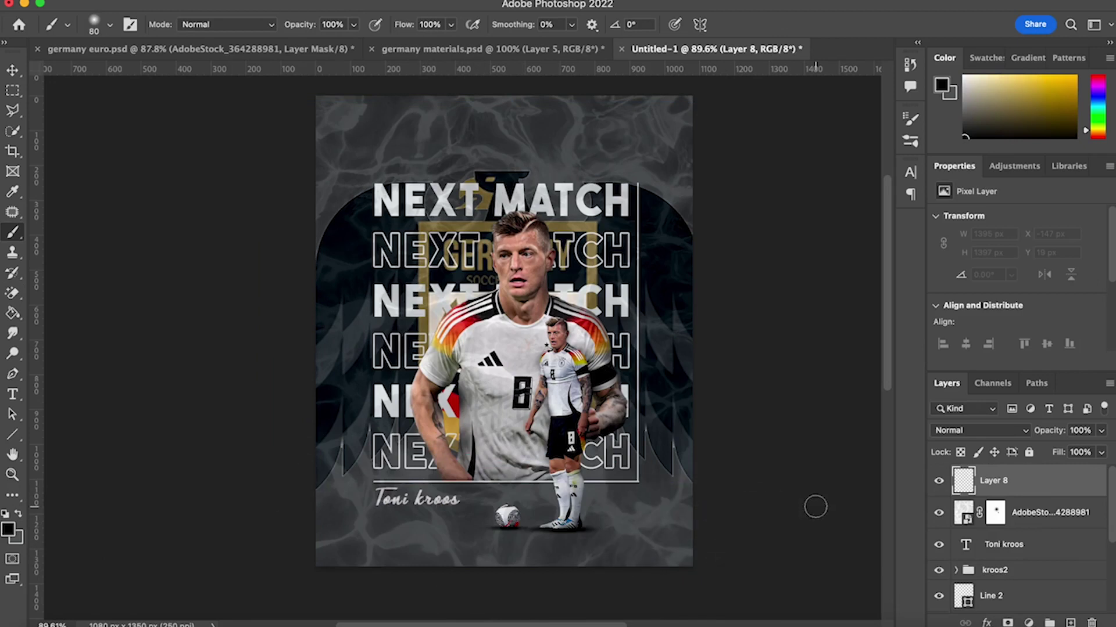
left_click(1038, 518)
scroll(1037, 525, "down", 5)
left_click(1033, 581, "shift")
key("ctrl+t")
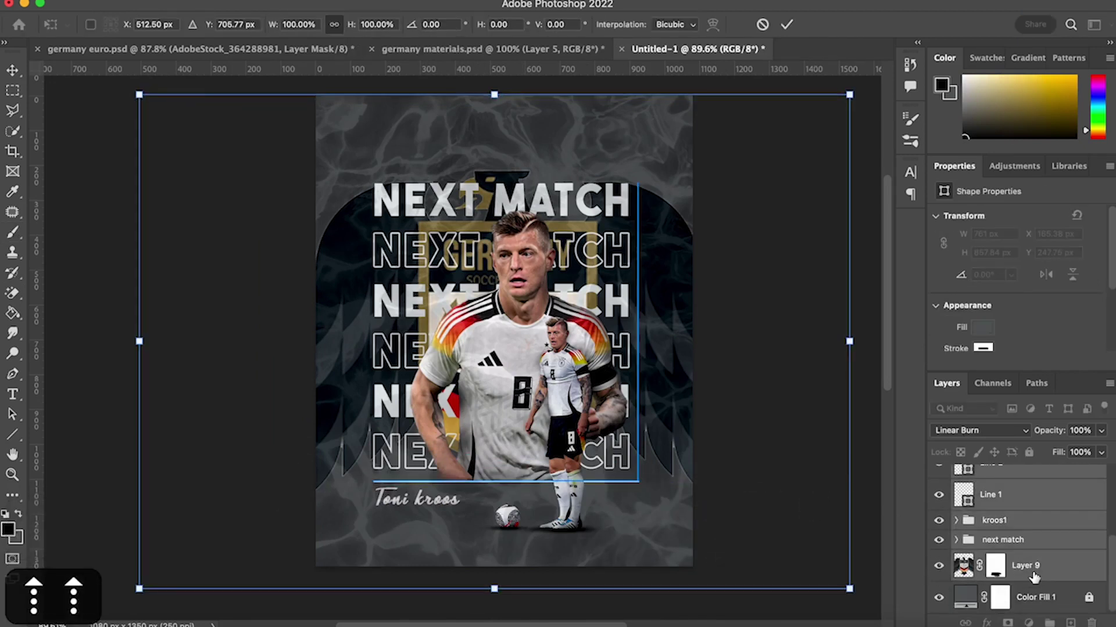
key("Up")
key("Up")
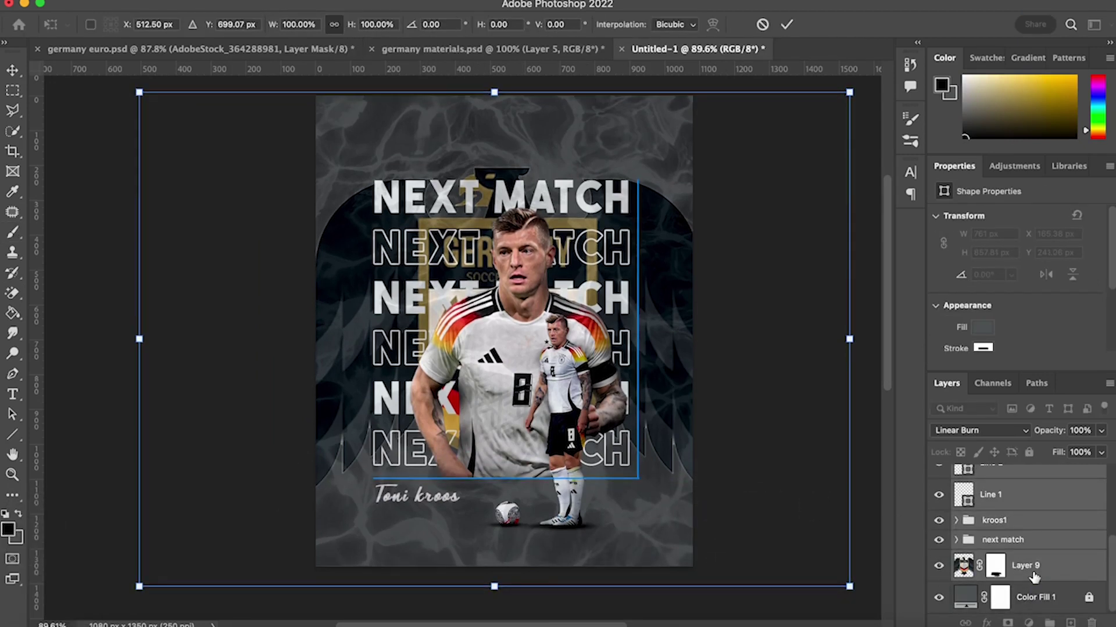
key("Return")
key("b")
key("v")
left_click(789, 603)
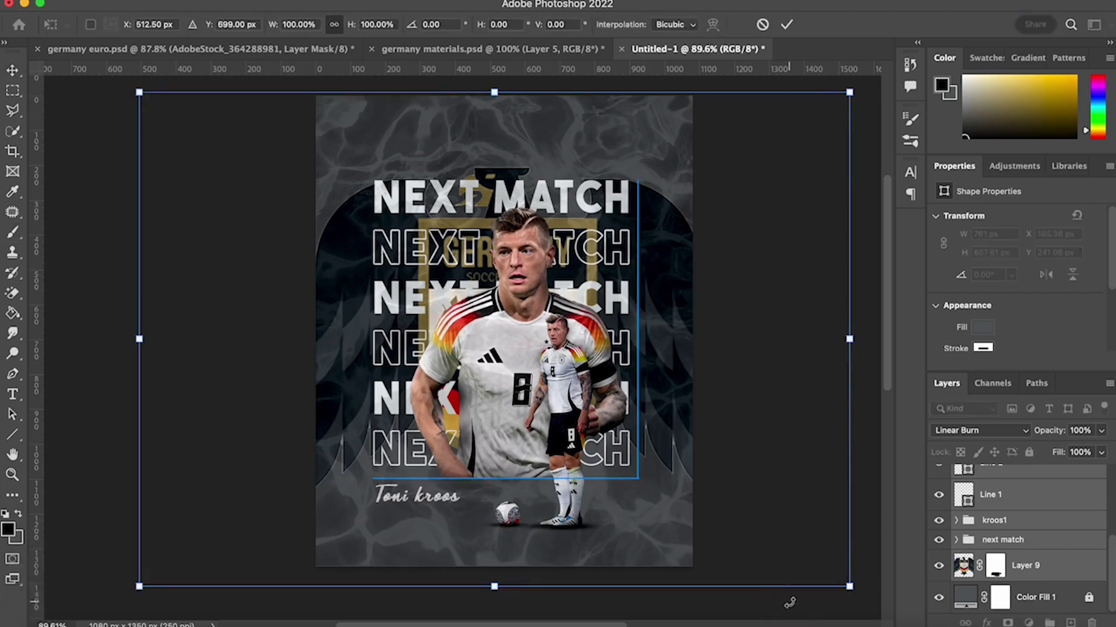
key("Return")
left_click(76, 394)
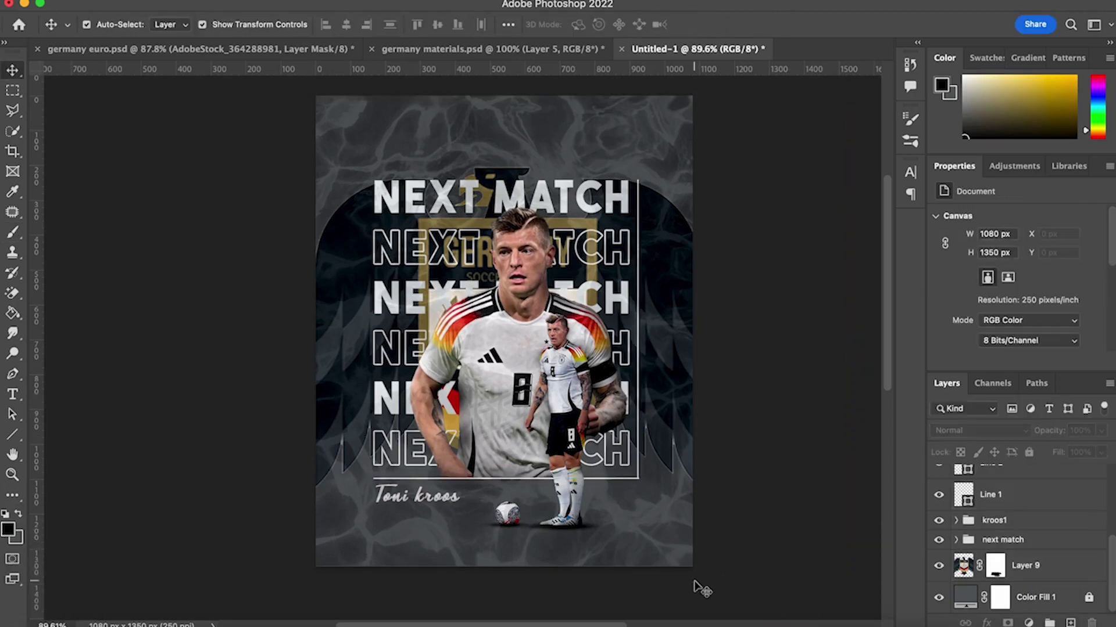
Step: Blend the crest into the background by splitting and adjusting the white This Layer slider in its Blend If settings
left_click(656, 429)
scroll(1010, 554, "down", 5)
double_click(1059, 576)
left_click_drag(471, 382, 286, 371)
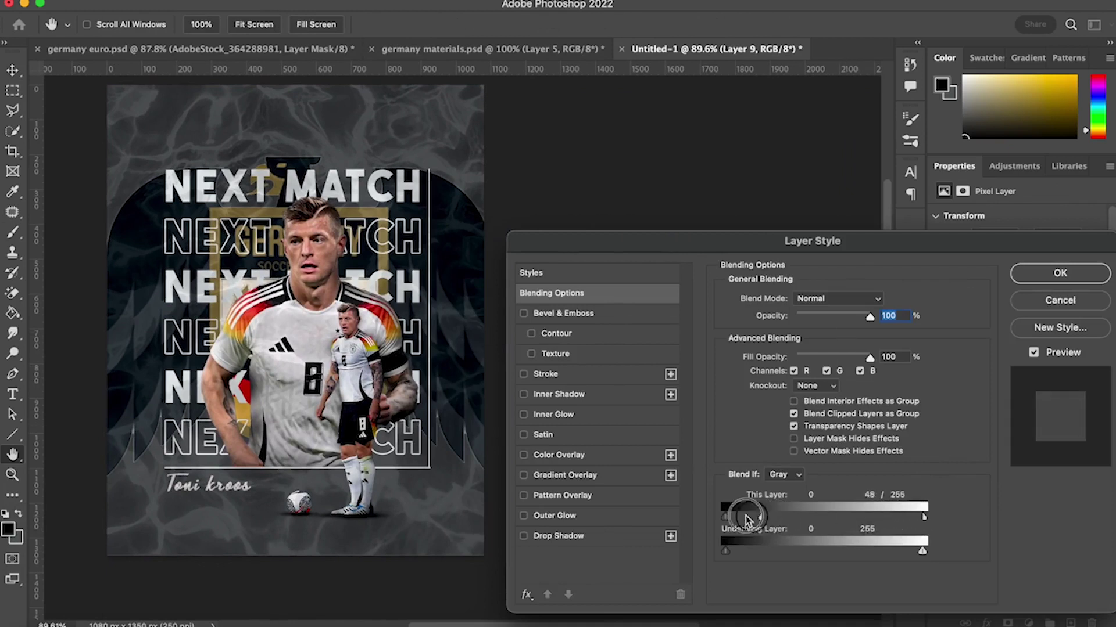
left_click_drag(747, 519, 762, 520)
left_click_drag(849, 514, 809, 521)
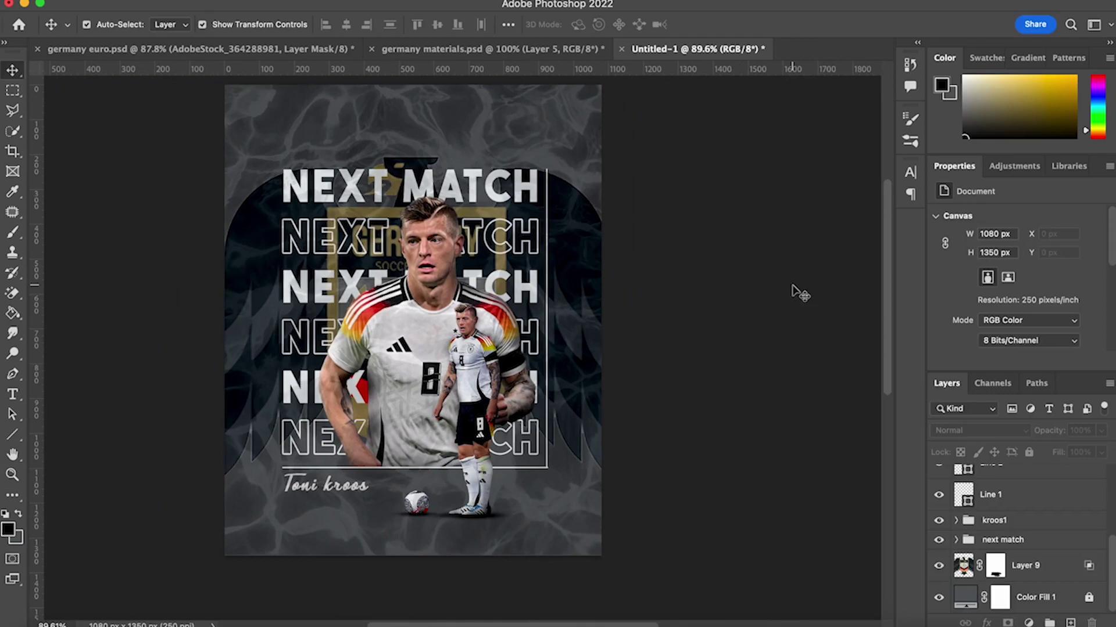
Step: On the empty top layer, outline a triangle about 114 by 120 px in the poster's lower-right corner with the Pen and make it a selection
scroll(796, 291, "left", 3)
scroll(796, 291, "up", 1)
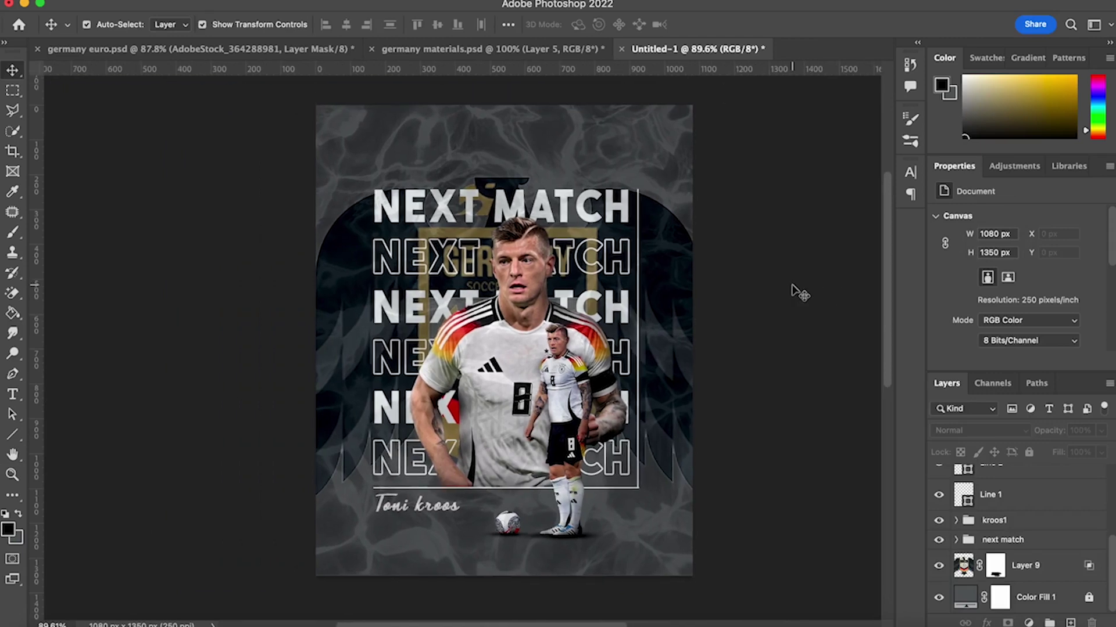
scroll(1026, 522, "up", 5)
left_click(999, 480)
scroll(610, 548, "up", 2)
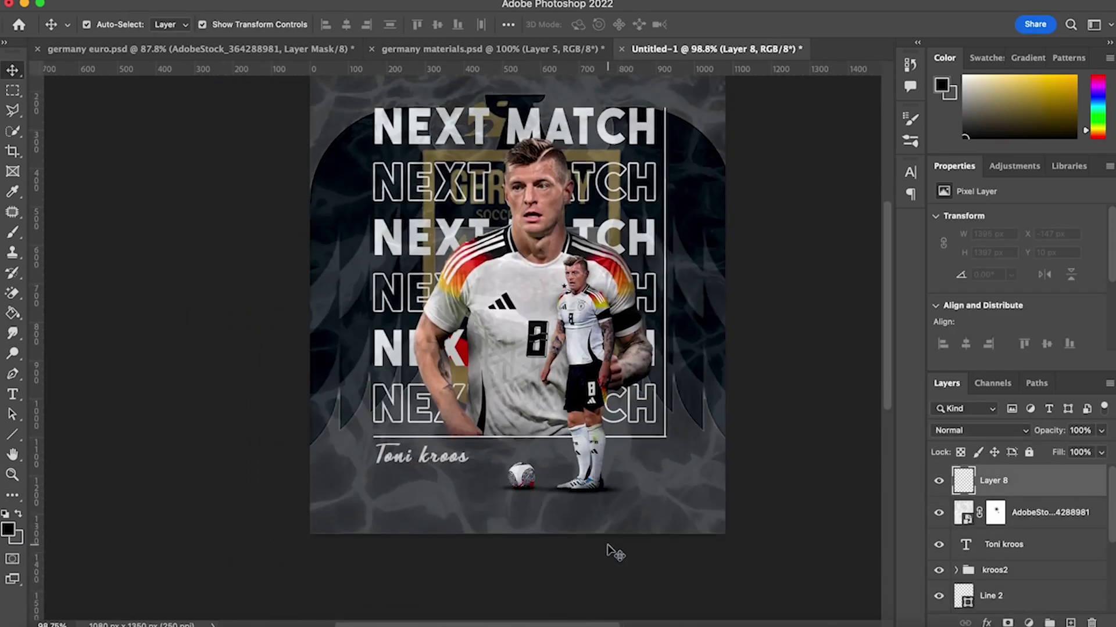
key("p")
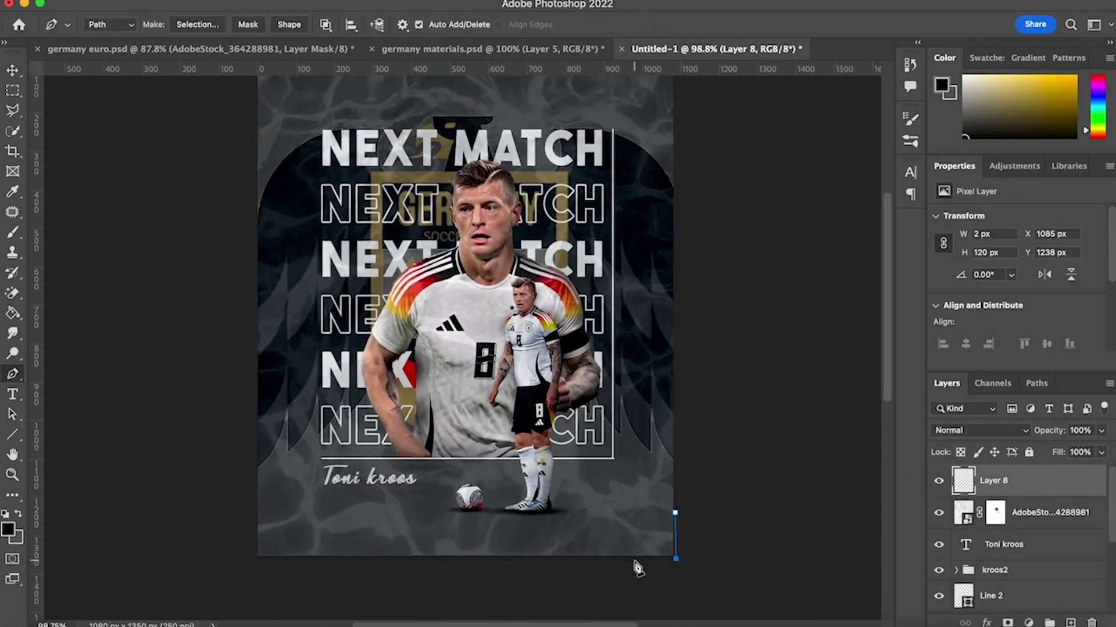
left_click(633, 559)
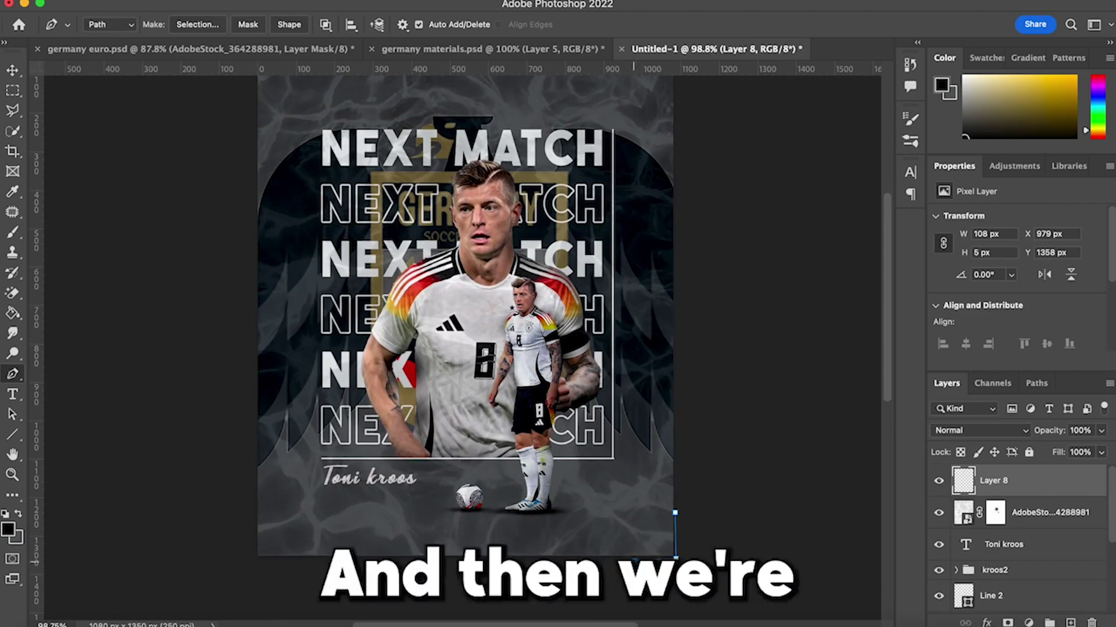
right_click(674, 518)
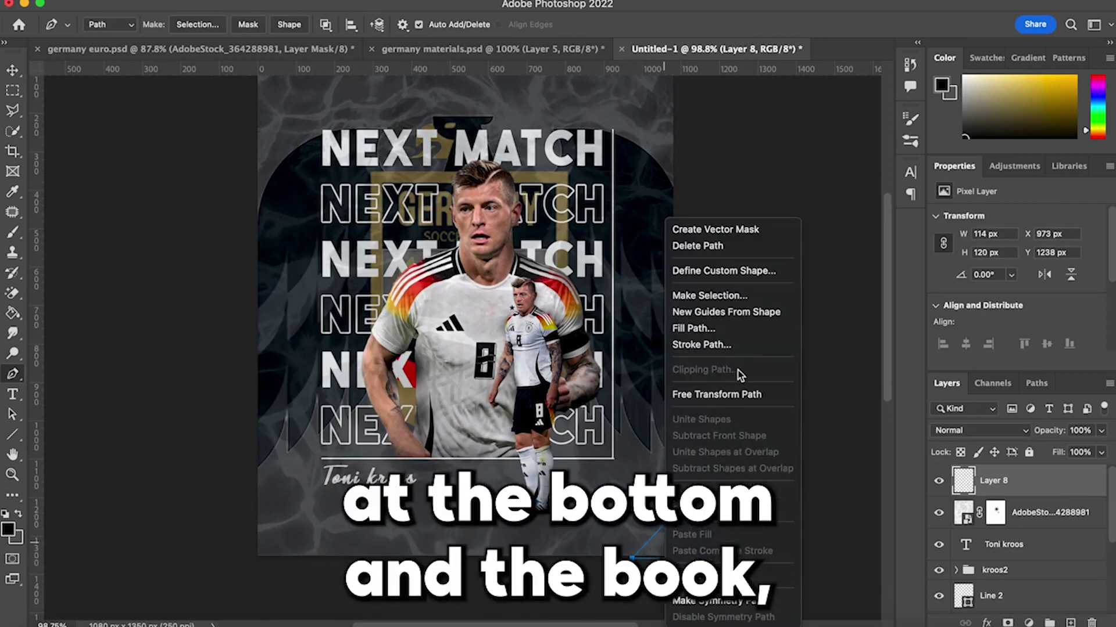
left_click(709, 295)
key("Return")
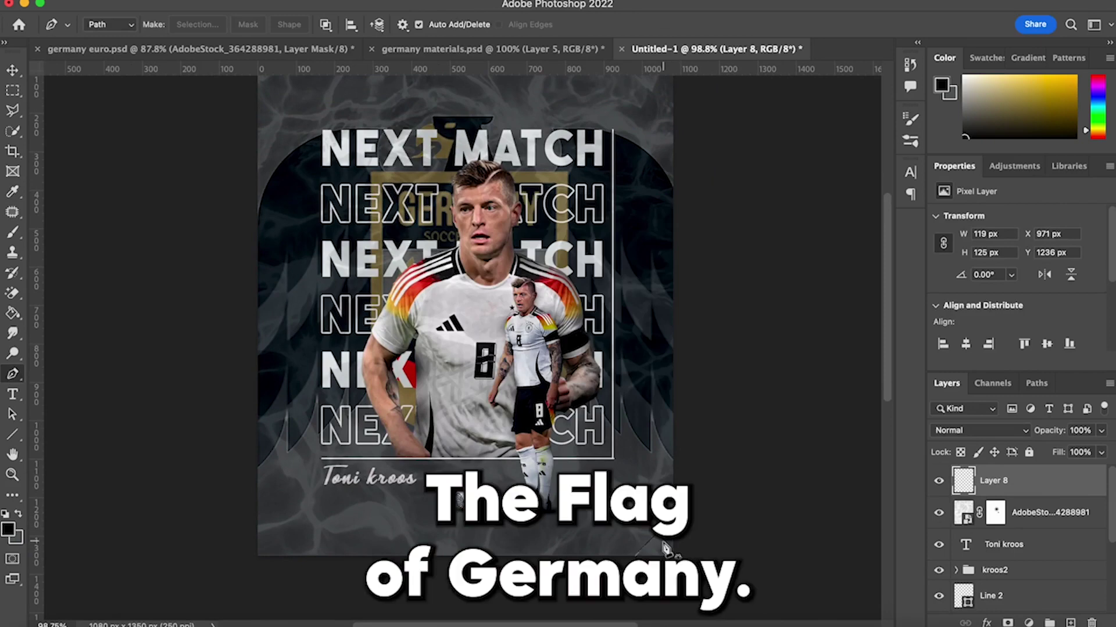
Step: Fill the triangular selection with yellow using the Color option at Normal mode and 100% opacity
key("l")
right_click(669, 514)
left_click(724, 507)
left_click(619, 228)
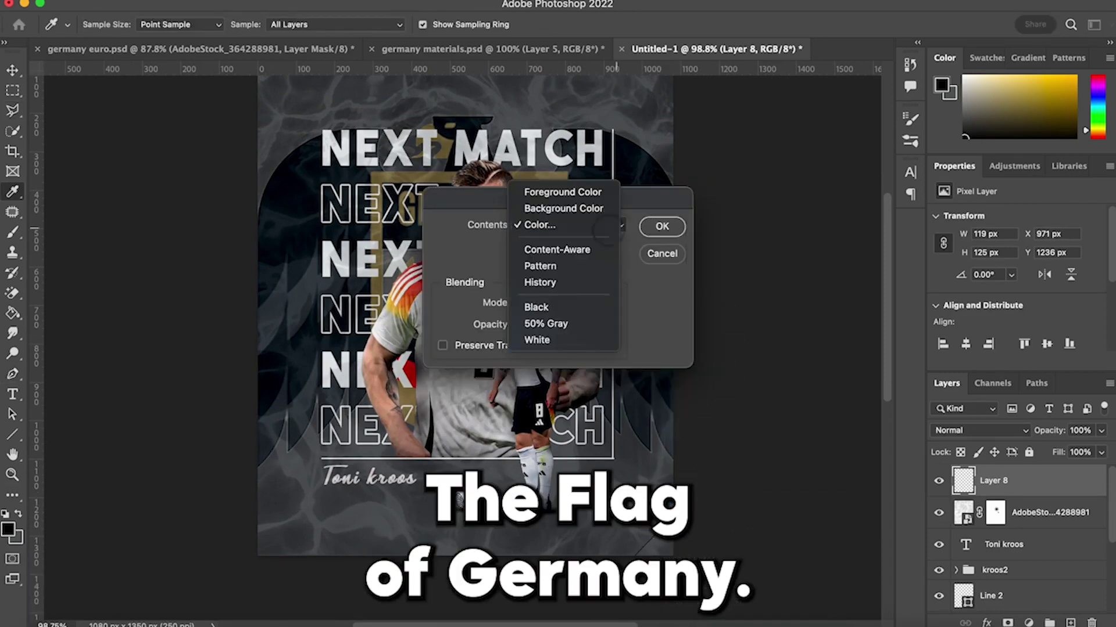
left_click(614, 226)
left_click(1097, 237)
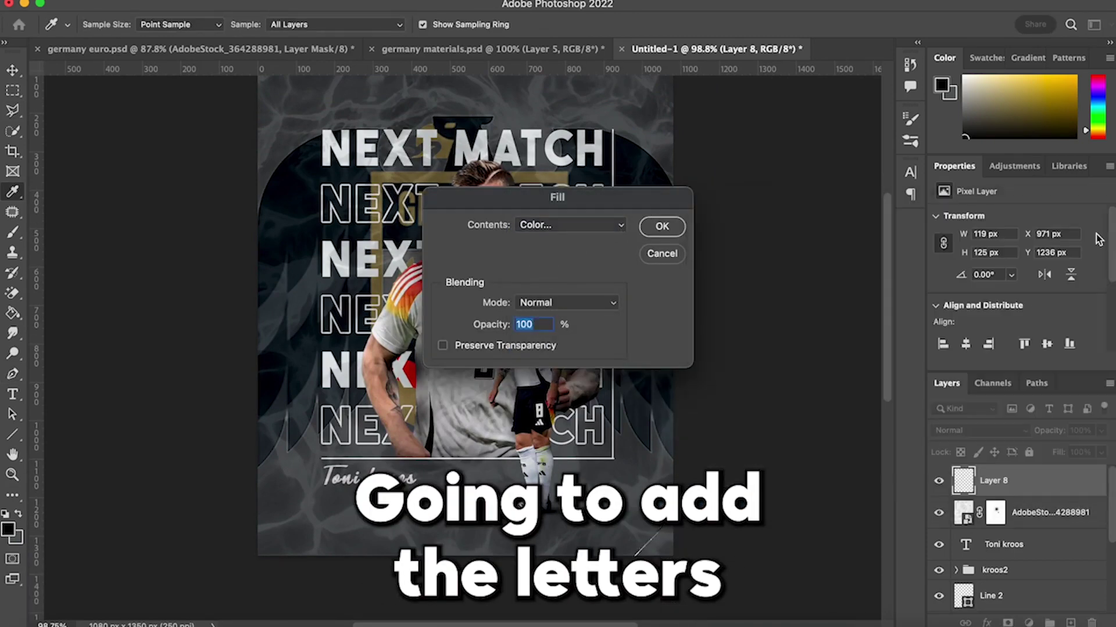
left_click(662, 226)
Step: Skew and stretch the yellow corner triangle to 139 by 110 px
key("ctrl+t")
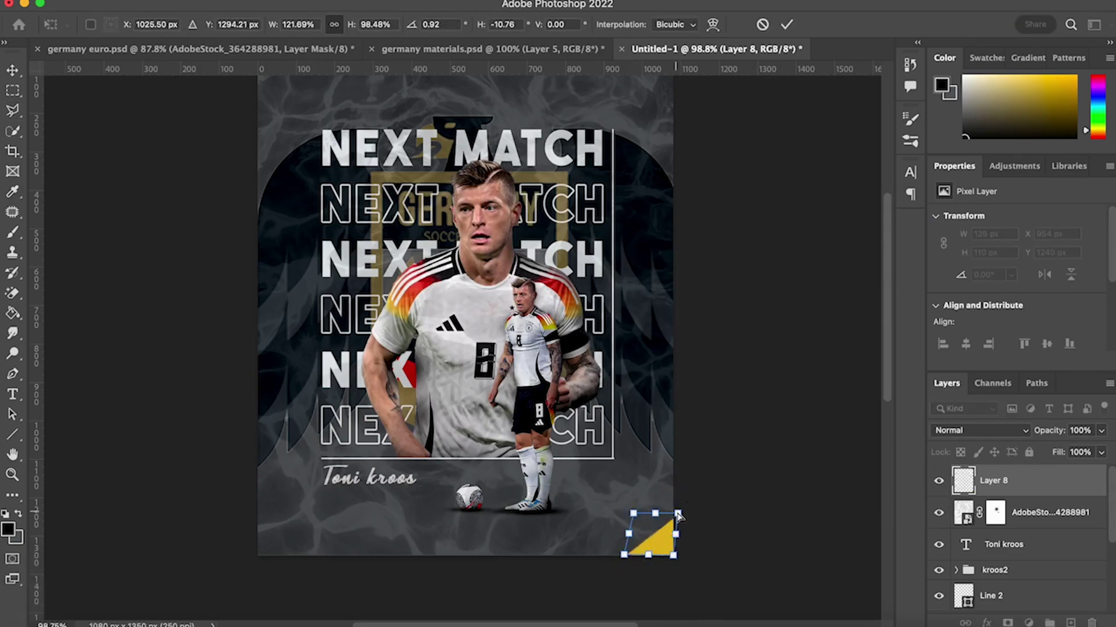
key("Return")
scroll(396, 274, "down", 3)
key("v")
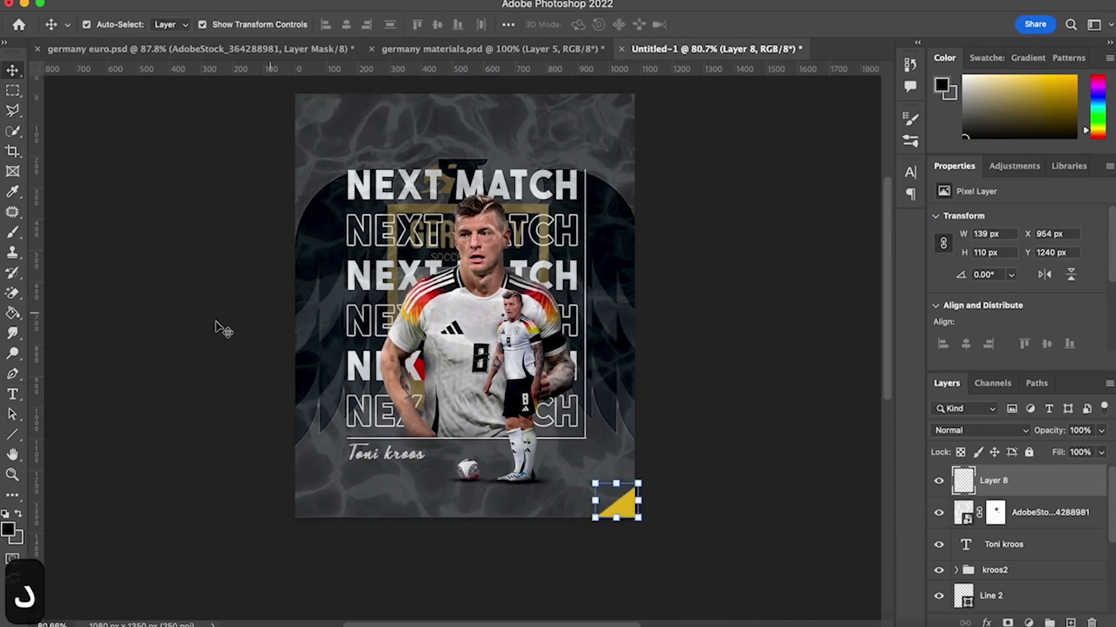
Step: Apply a black Color Overlay at 100% opacity to the corner triangle
left_click(216, 324)
scroll(445, 366, "left", 1)
scroll(444, 366, "up", 2)
left_click(690, 557)
double_click(1037, 484)
left_click(559, 456)
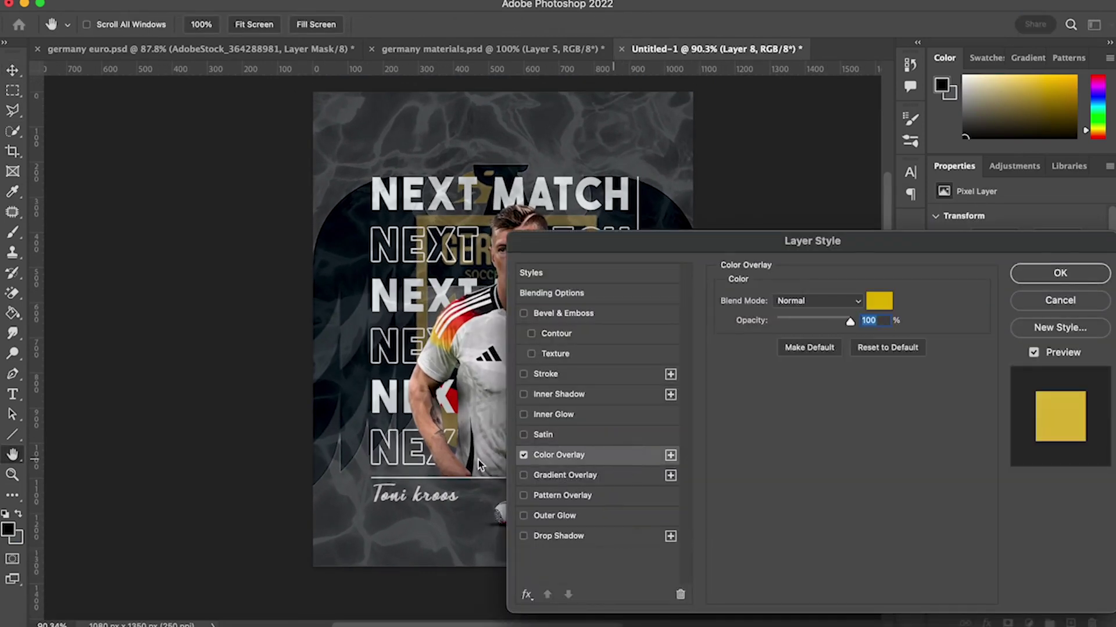
scroll(365, 459, "right", 4)
left_click(889, 300)
left_click(711, 440)
key("Return")
key("Return")
left_click(449, 578)
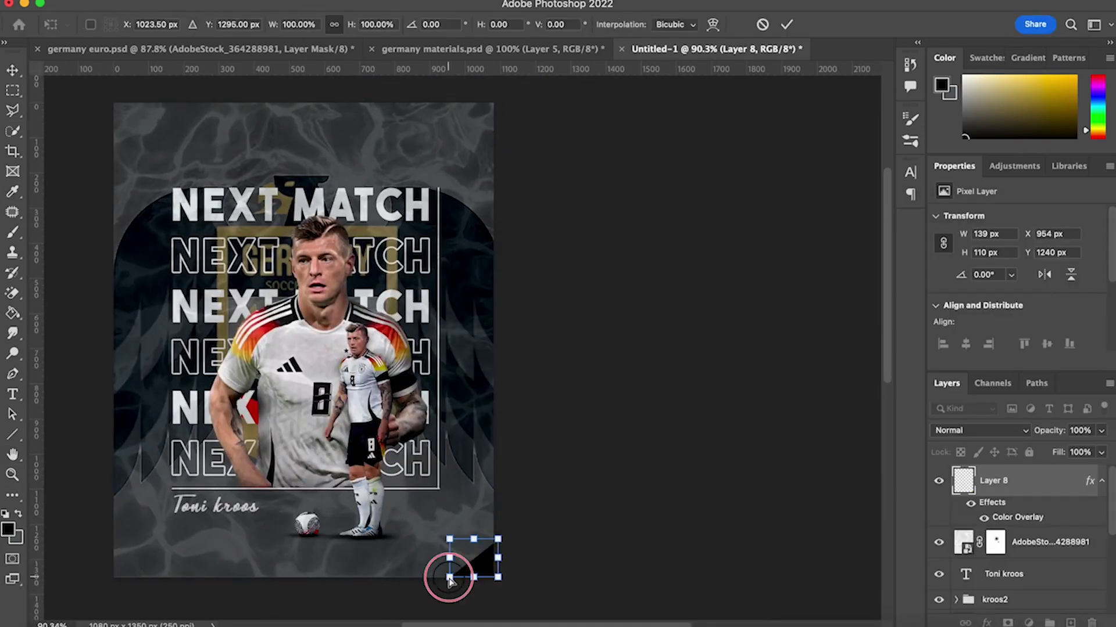
key("Return")
scroll(588, 513, "up", 2)
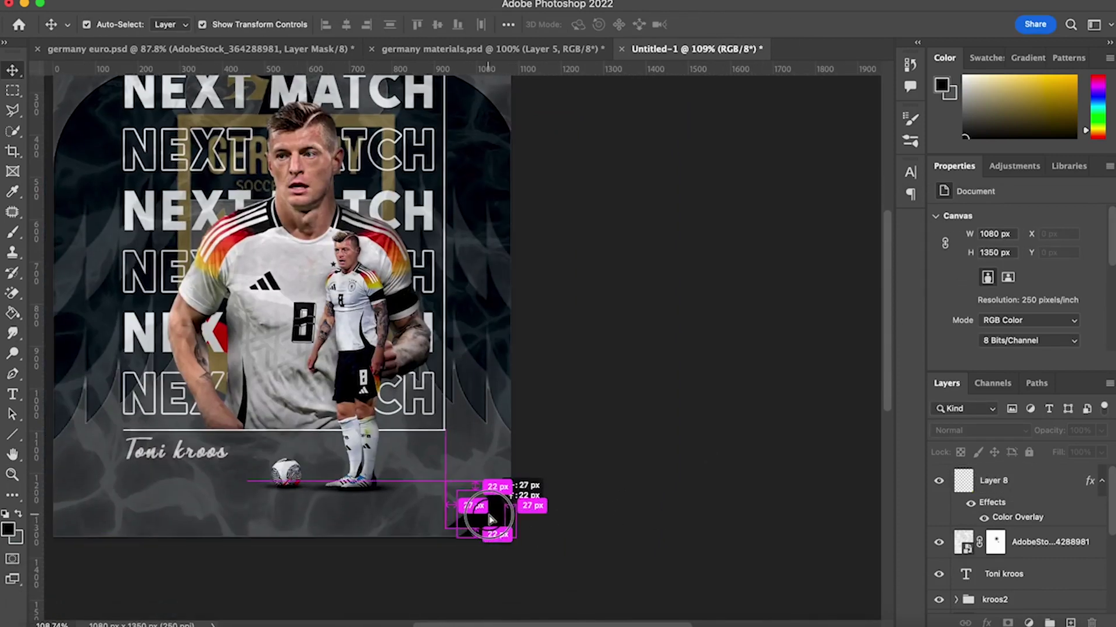
Step: Duplicate the black triangle in the poster's lower-right corner, enlarge the copy to 192 by 154 px and place it beneath the original
left_click_drag(489, 516, 527, 546)
left_click_drag(502, 526, 489, 517)
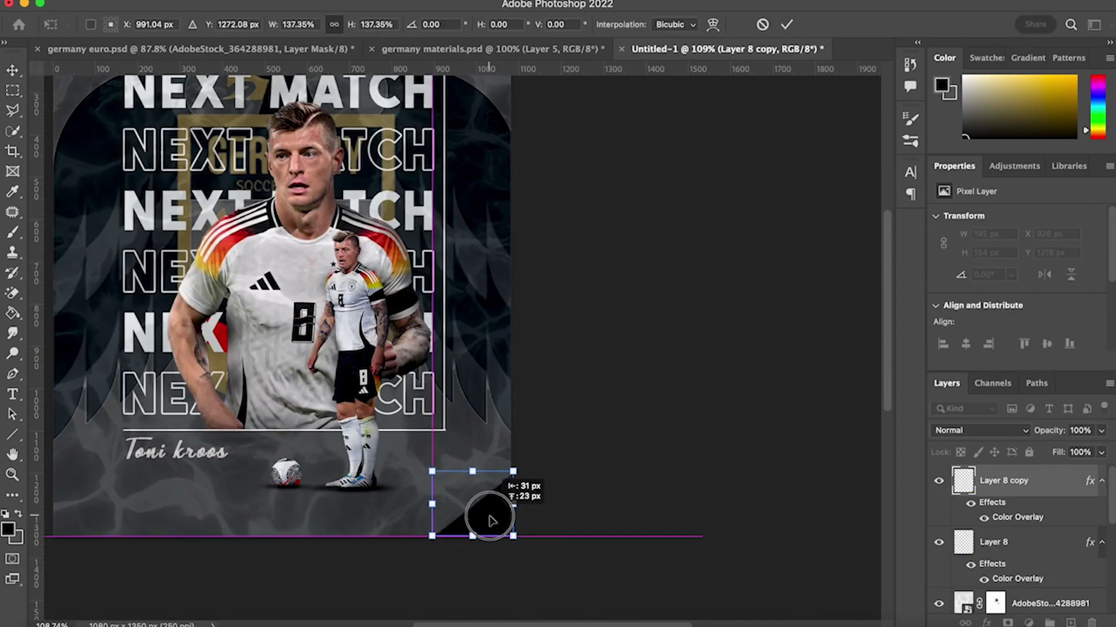
key("Return")
left_click_drag(1003, 480, 1040, 556)
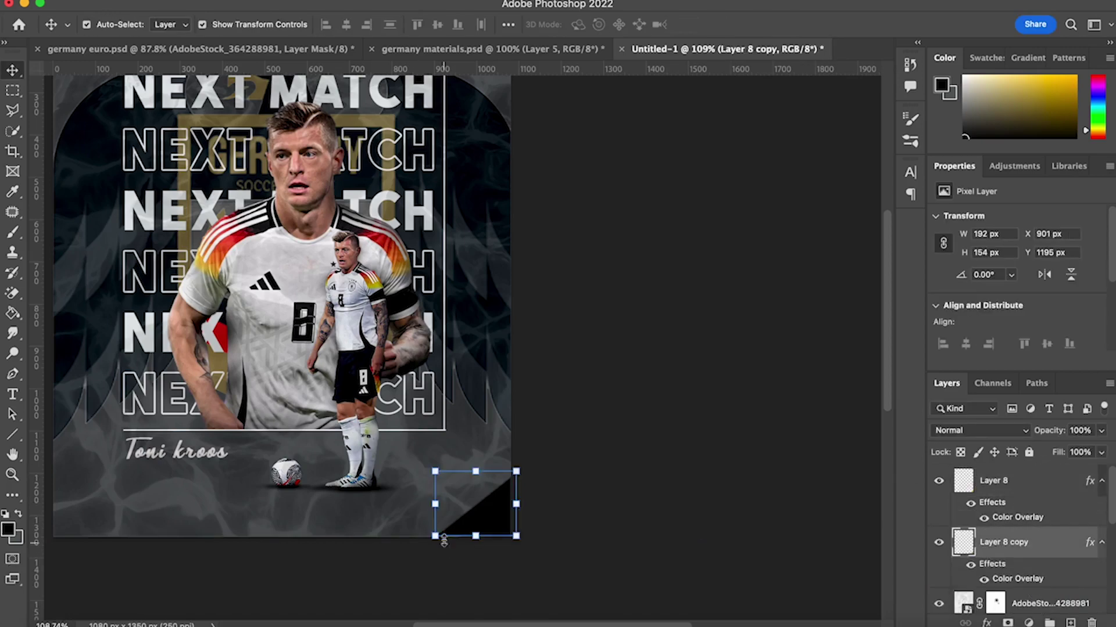
left_click(685, 435)
left_click_drag(502, 494, 506, 493)
key("Return")
left_click(669, 482)
Step: Change the enlarged triangle's Color Overlay to dark red (#8f251a)
left_click(116, 55)
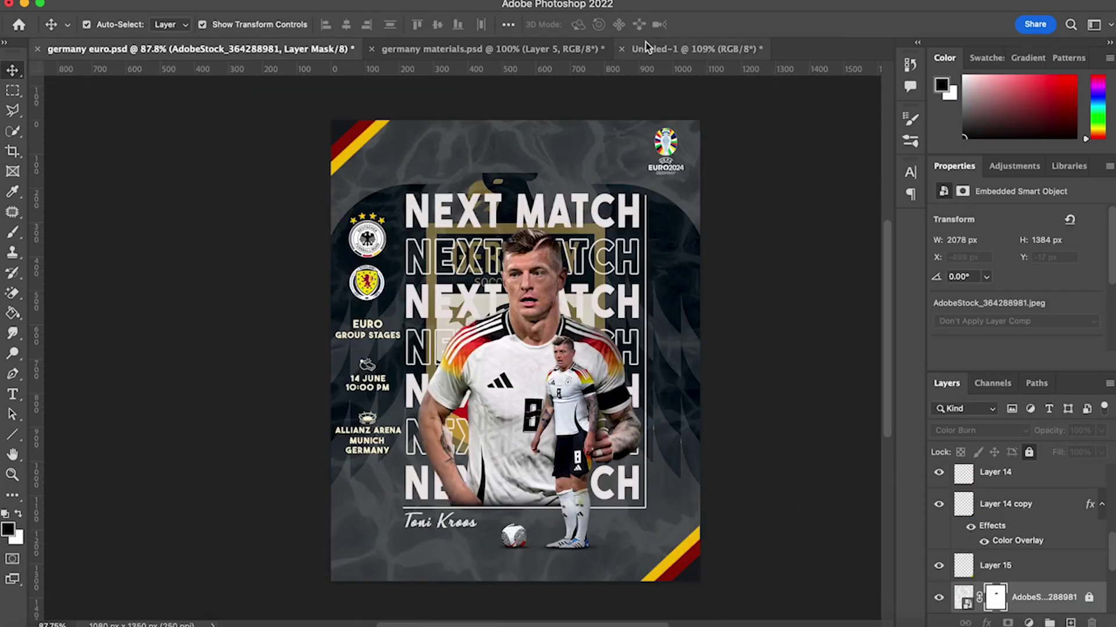
left_click(649, 49)
scroll(574, 546, "up", 2)
scroll(574, 546, "down", 2)
scroll(574, 546, "left", 1)
left_click(549, 533)
double_click(1028, 525)
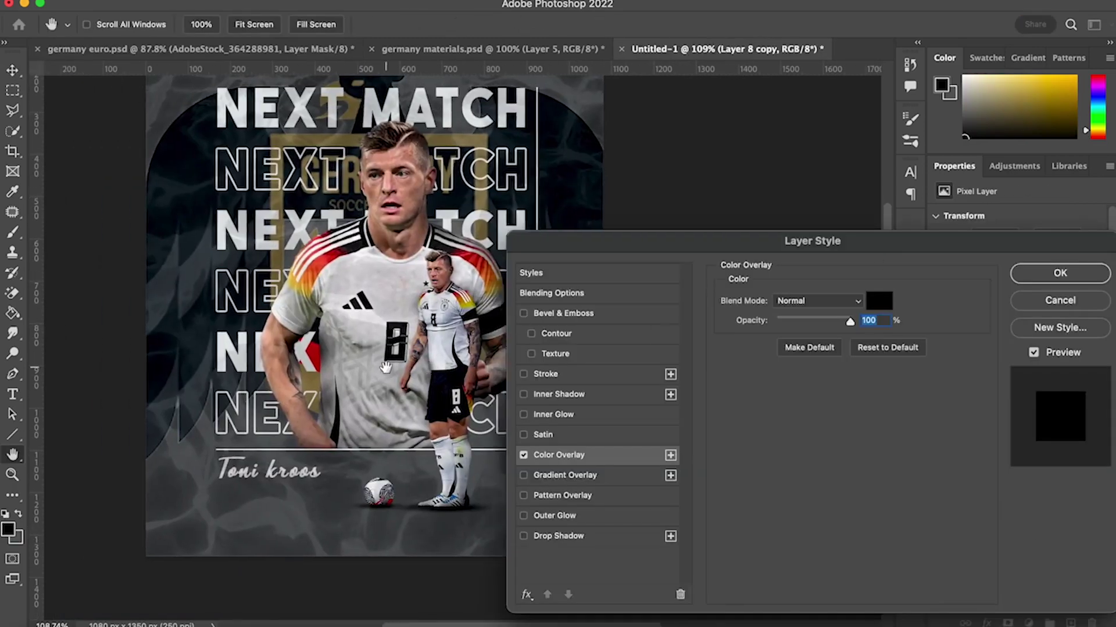
left_click(877, 298)
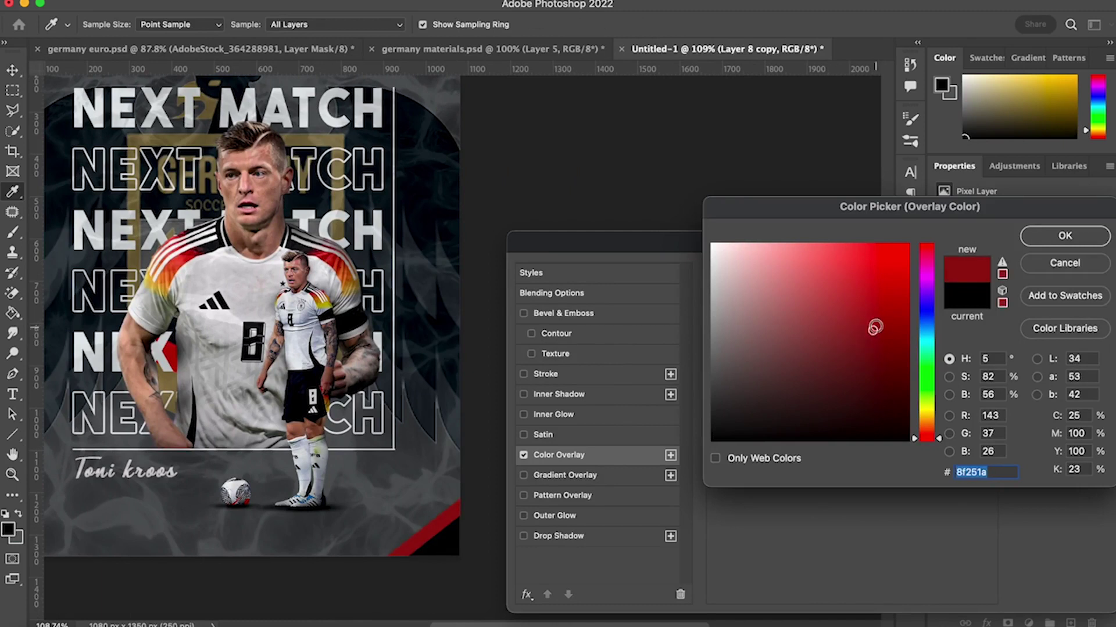
left_click(1050, 237)
left_click(1036, 278)
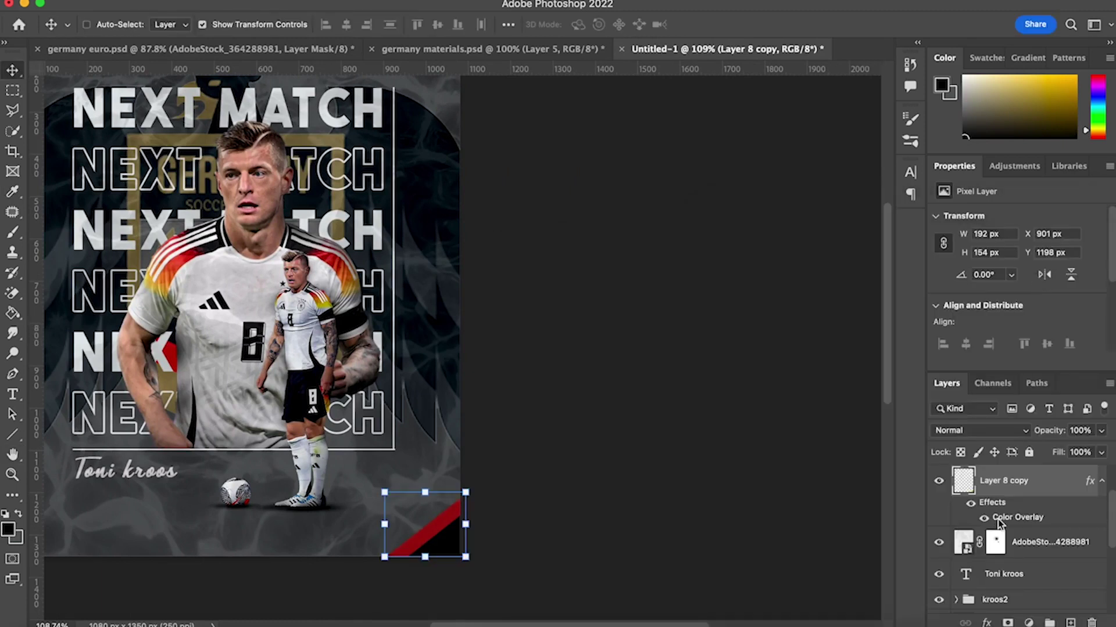
Step: Duplicate the red triangle beneath itself and enlarge the copy to about 245 by 196 px
key("super+j")
key("super+t")
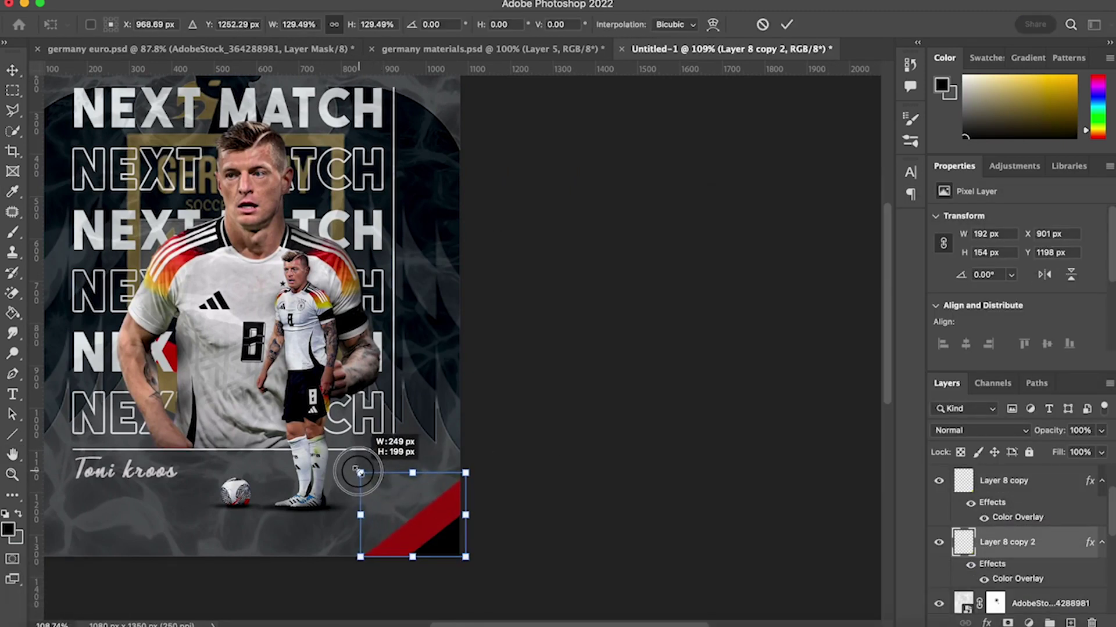
key("Return")
Step: Change the largest triangle's Color Overlay to gold (#c89621)
double_click(1018, 579)
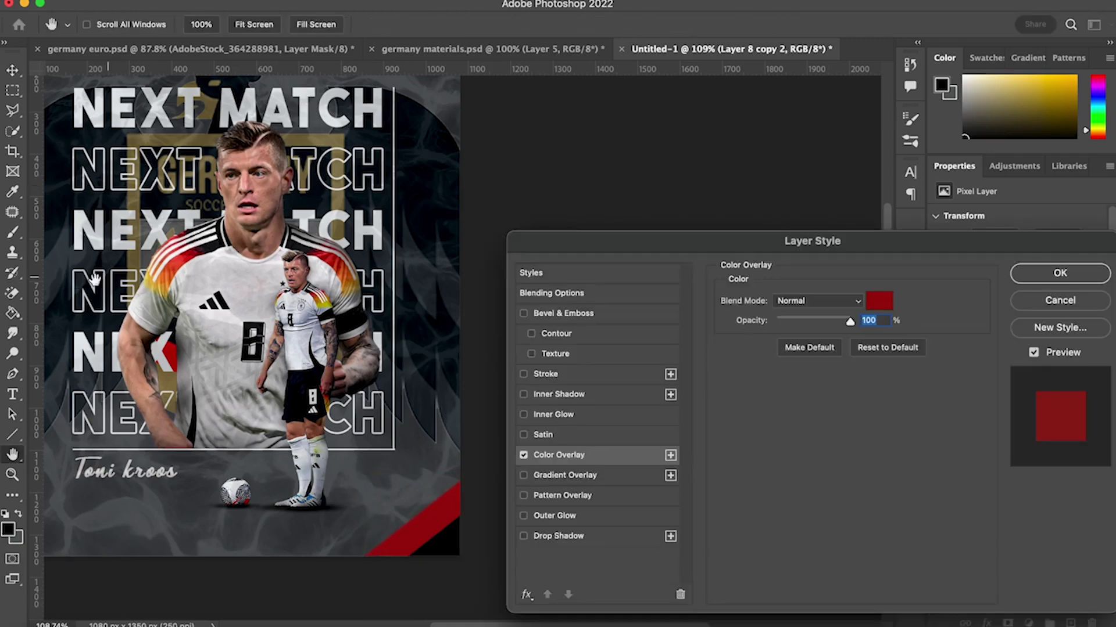
left_click(884, 310)
left_click(337, 205)
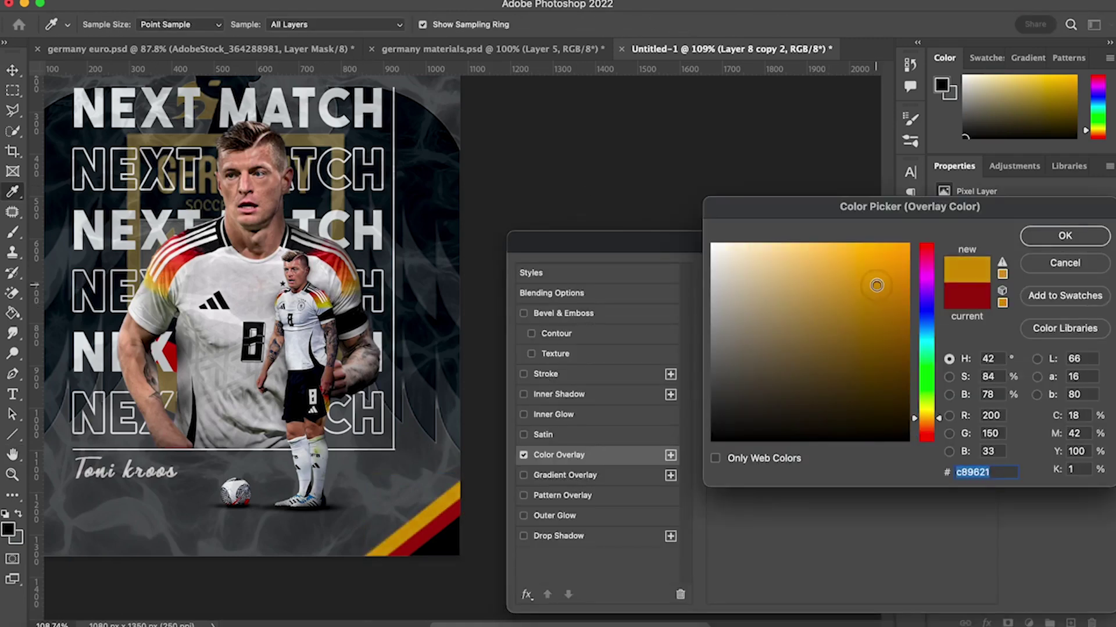
left_click(1095, 238)
left_click(1072, 272)
scroll(627, 433, "down", 3)
left_click(626, 433)
Step: Duplicate all three corner triangles, flip the copies horizontally and vertically, and place them in the poster's upper-left corner
scroll(627, 433, "up", 3)
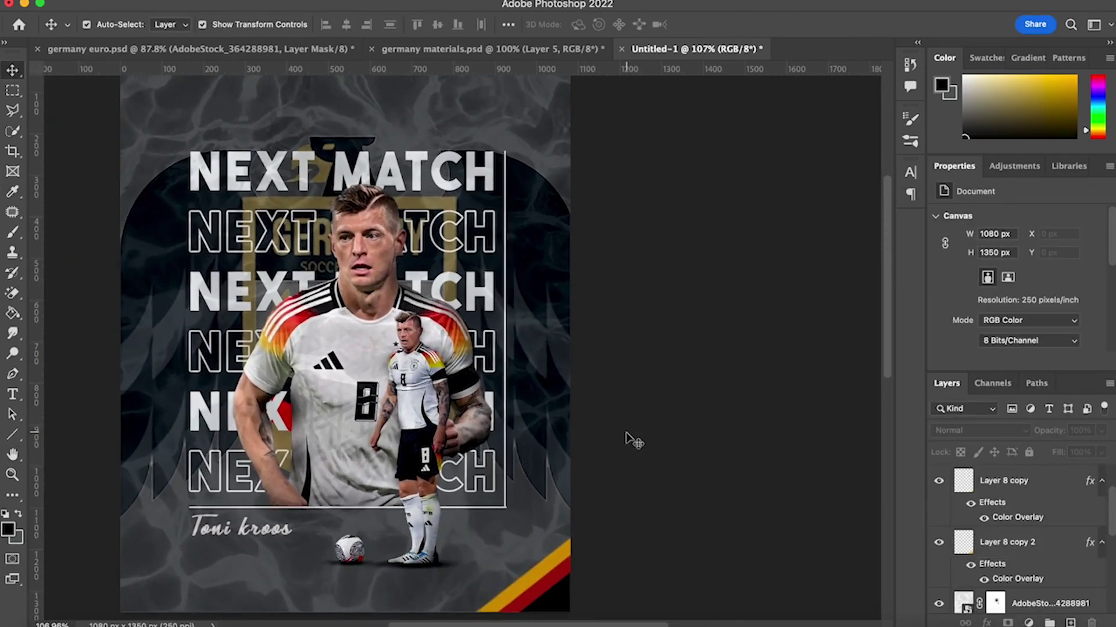
scroll(627, 433, "down", 2)
scroll(626, 433, "left", 3)
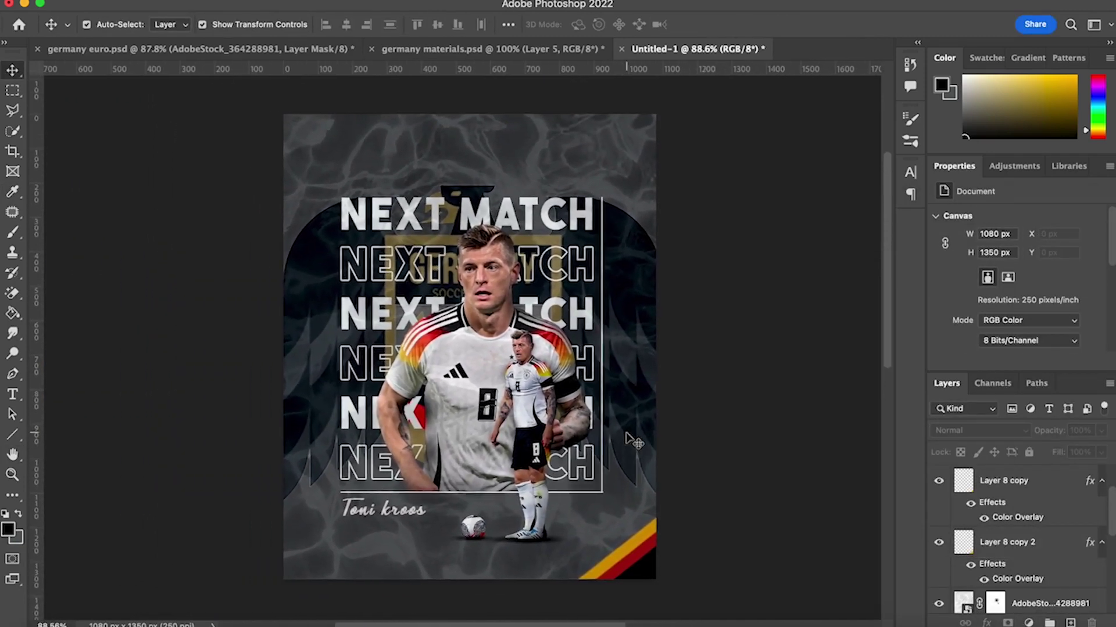
left_click(1058, 484)
key("super+j")
key("super+j")
key("super+j")
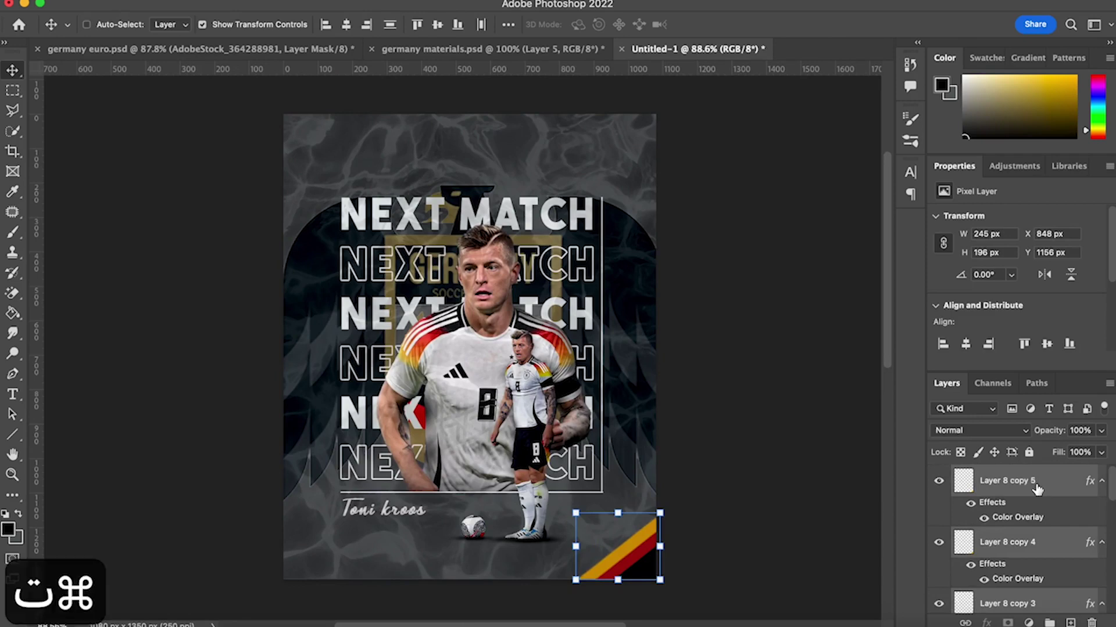
key("super+t")
right_click(622, 549)
left_click(648, 597)
right_click(621, 552)
left_click(648, 615)
left_click_drag(617, 546, 300, 110)
key("Return")
left_click(162, 284)
Step: Nudge the three triangles in the upper-left corner about 12 px to the left
left_click(1029, 484)
left_click(1023, 605, "shift")
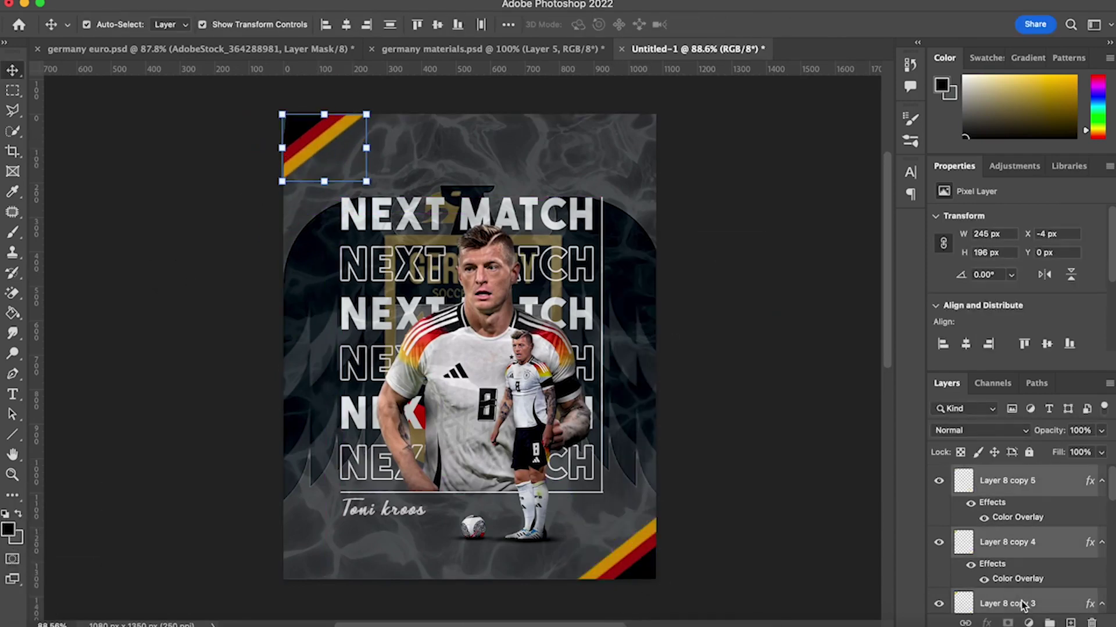
key("Left")
key("Left")
key("Left")
key("Left")
key("Left")
key("Left")
key("Left")
key("Left")
key("Left")
key("Left")
key("Left")
key("Left")
key("Left")
key("Return")
left_click(743, 407)
scroll(747, 414, "down", 3)
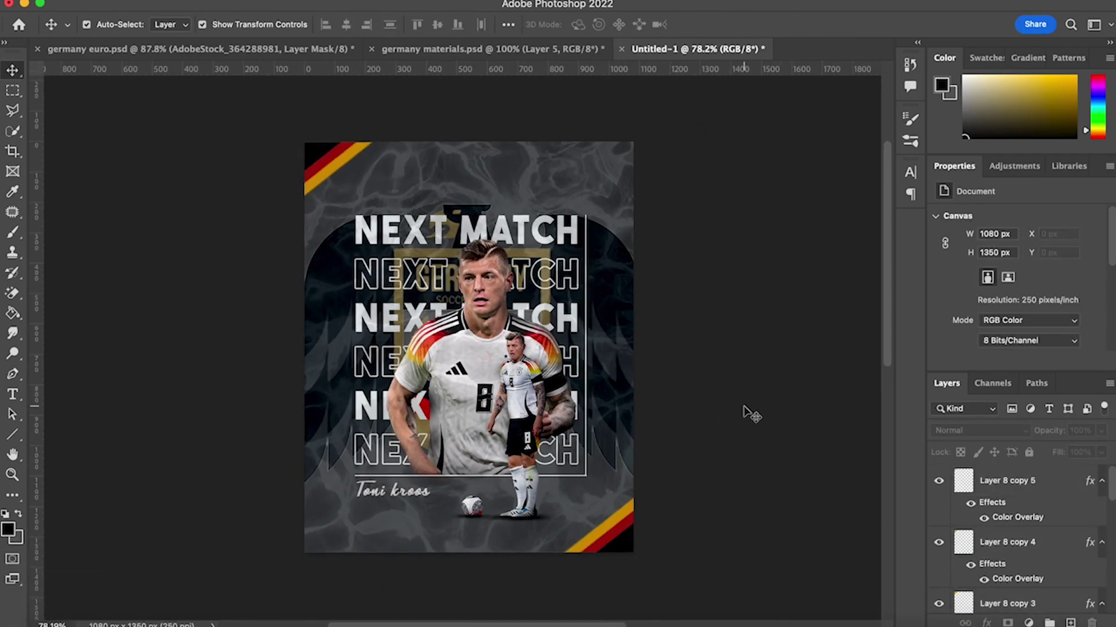
scroll(746, 414, "up", 4)
Step: Copy the Scotland and Germany badges from germany materials.psd and return to the poster document
left_click(493, 49)
left_click(433, 513)
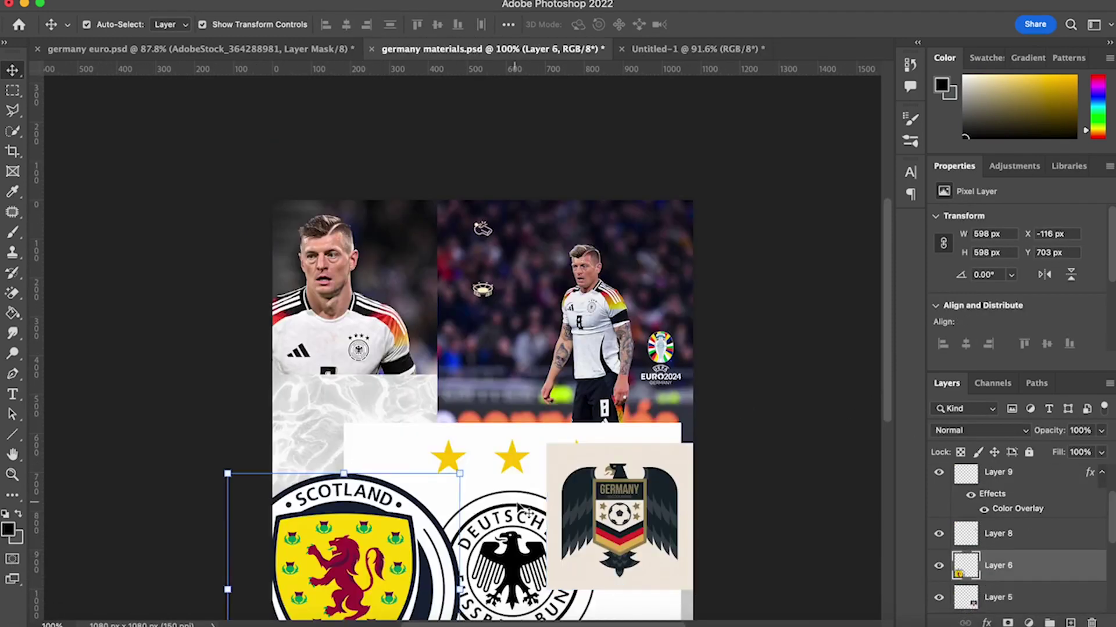
left_click(504, 504, "shift")
key("super+c")
left_click(668, 52)
Step: Group the corner triangle layers and name the group flags
left_click(1071, 478)
scroll(1070, 478, "down", 2)
scroll(1071, 477, "down", 3)
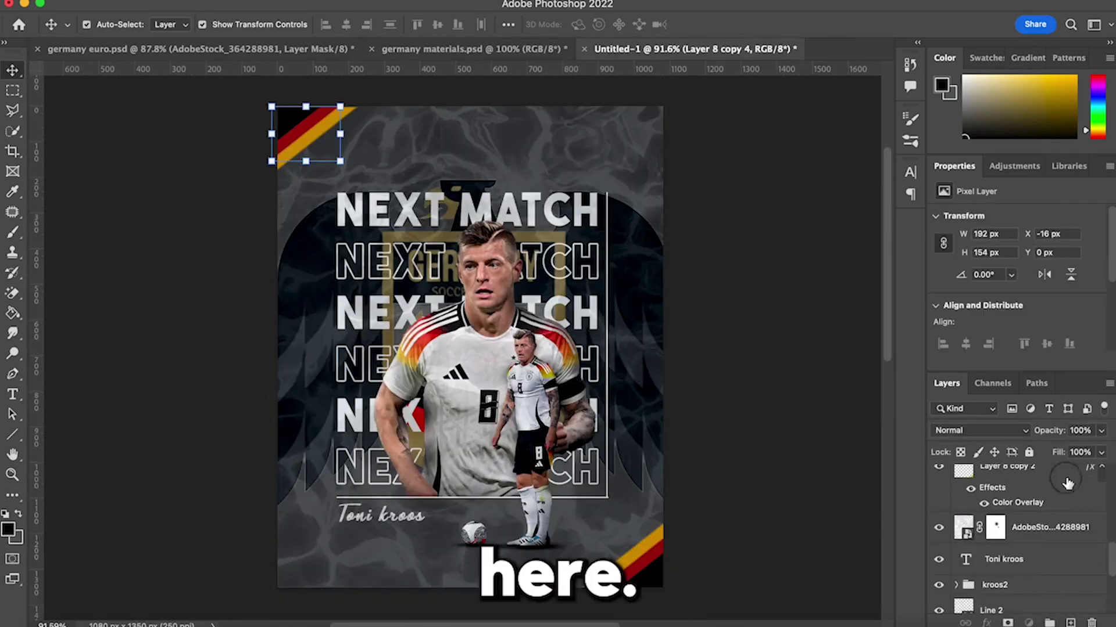
left_click(1066, 477, "shift")
key("super+g")
double_click(994, 476)
type("بflags")
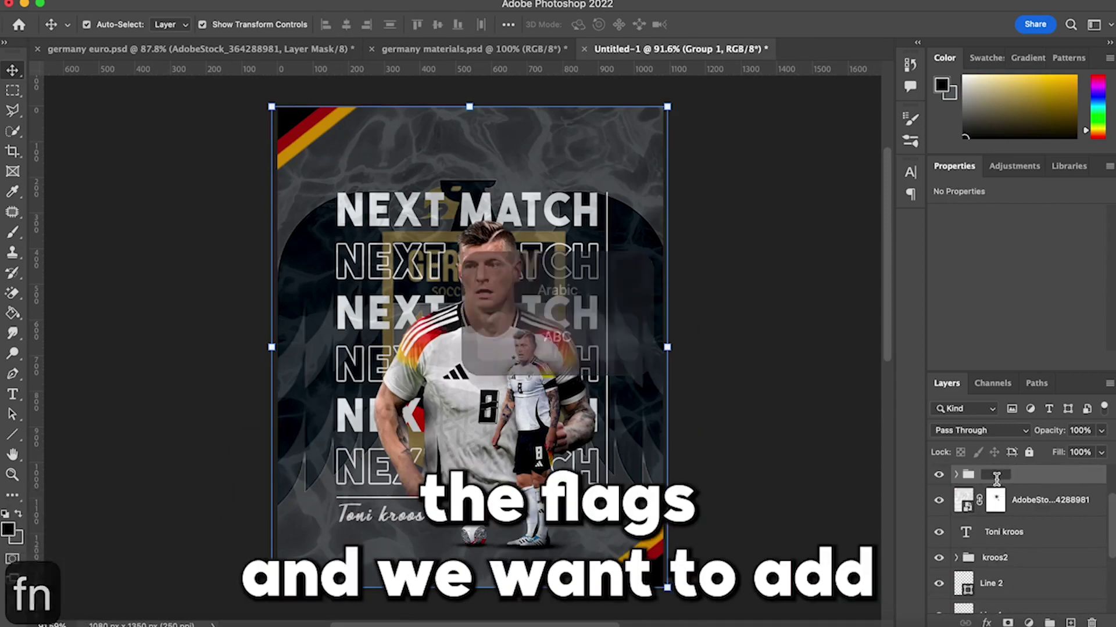
Step: Lock the flags group, the AdobeStock texture layer and one layer further down the stack
left_click(1036, 491)
left_click(1074, 511)
key("super+slash")
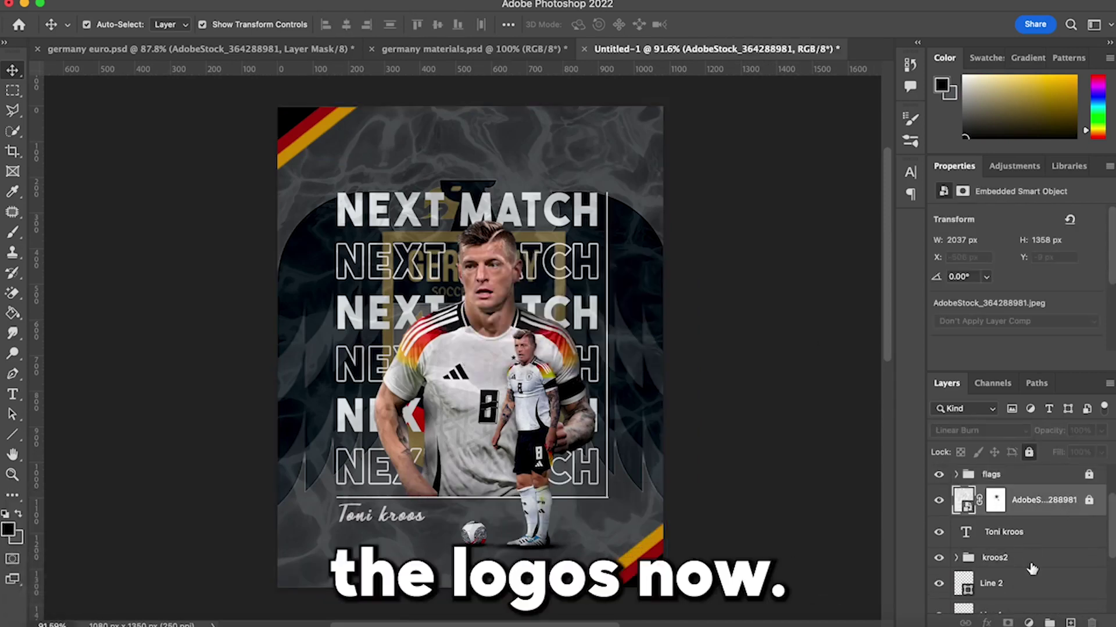
scroll(1031, 567, "down", 4)
left_click(1040, 563)
key("super+slash")
Step: Paste the badges above the top layer and shrink the Germany badge to 89 by 109 px beside the second NEXT MATCH line
scroll(1046, 522, "up", 6)
left_click(993, 483)
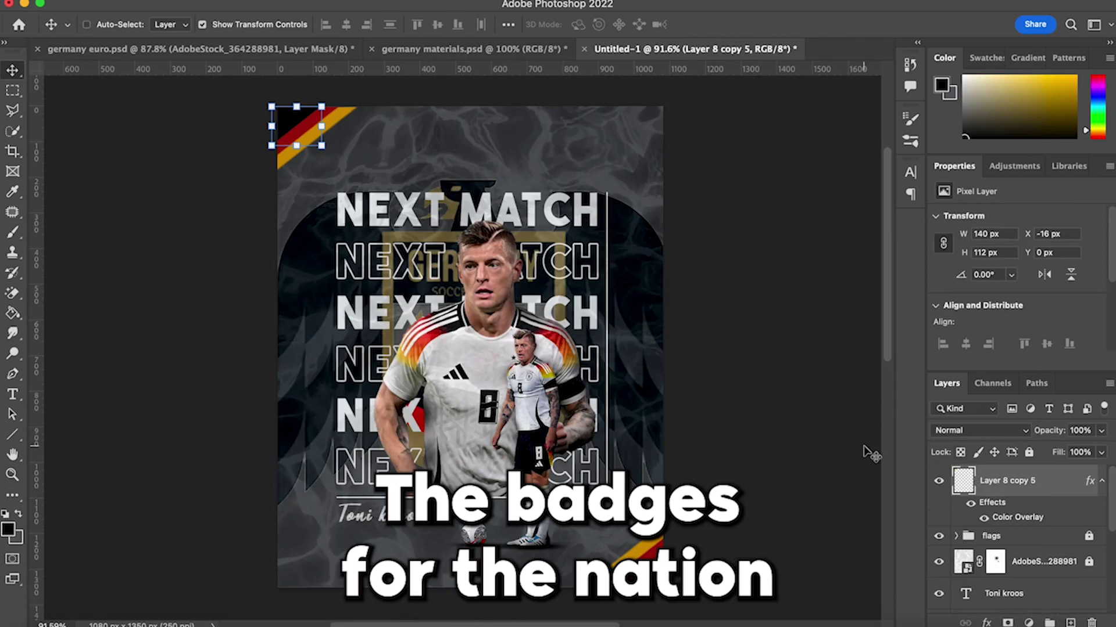
key("super+v")
left_click(651, 323)
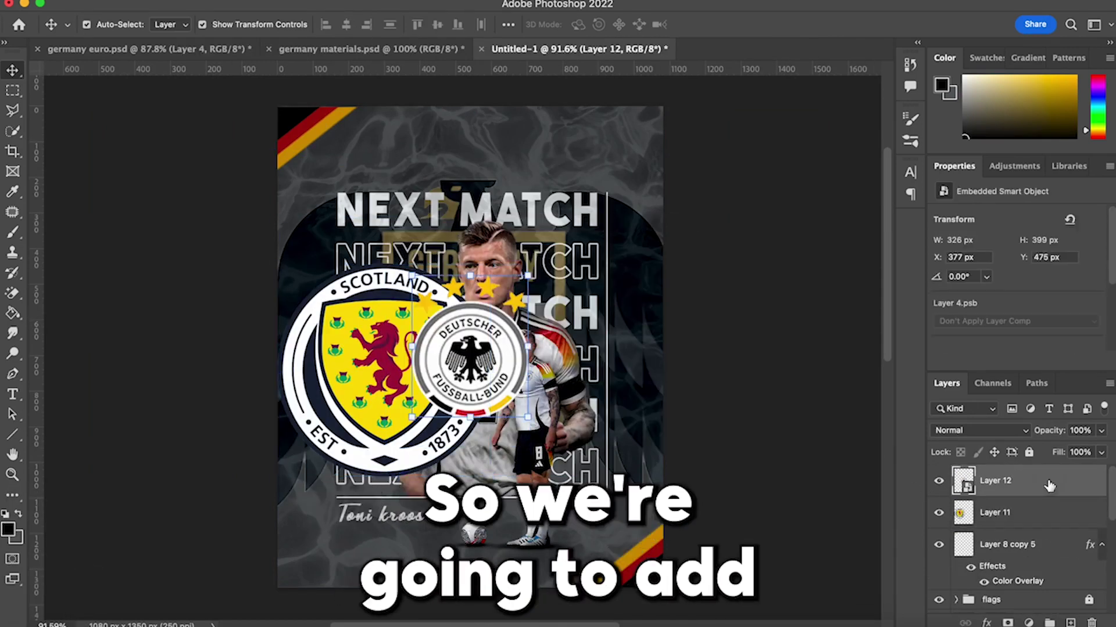
key("super+t")
left_click_drag(515, 303, 310, 257)
key("Return")
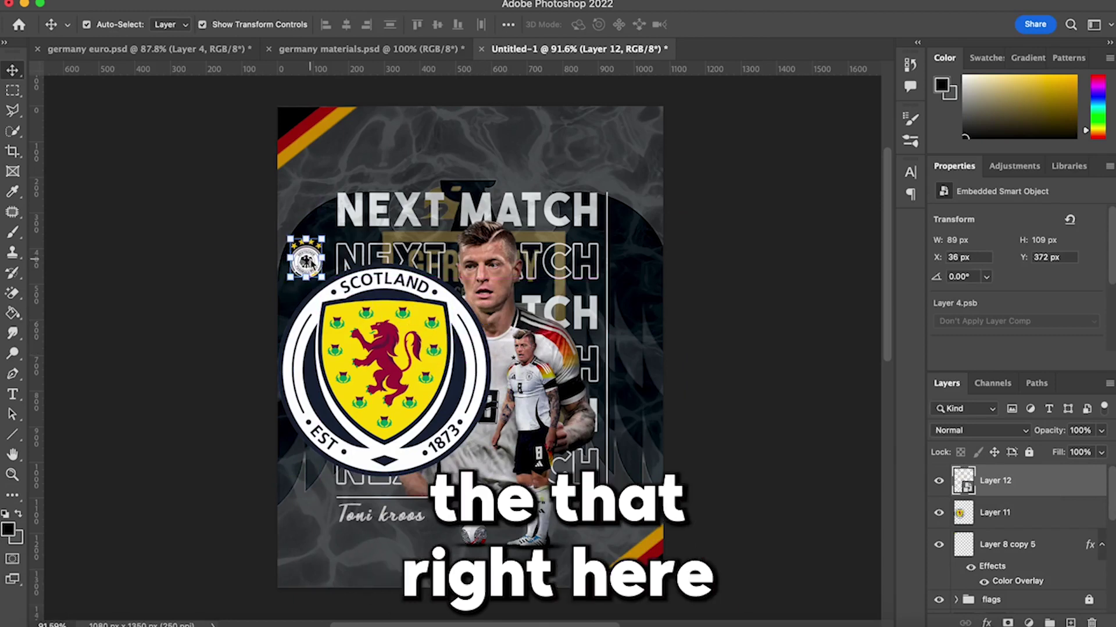
Step: Convert the Scotland badge to a smart object, scale it to 14.67% and place it directly below the Germany badge
left_click(359, 410)
left_click_drag(491, 263, 314, 270)
key("Return")
right_click(1013, 511)
left_click(969, 572)
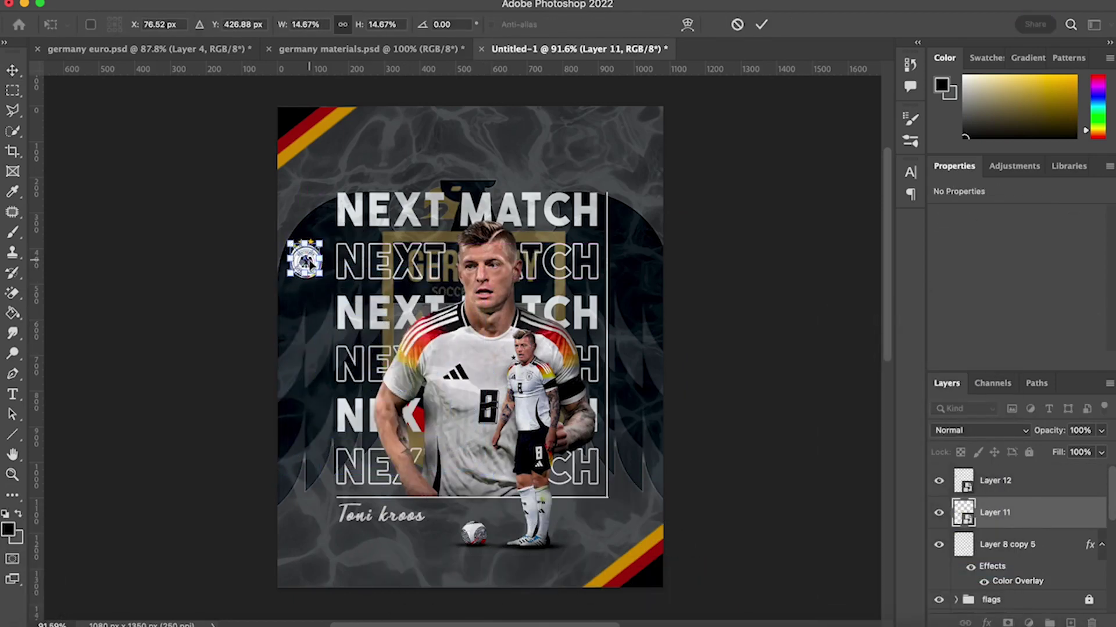
scroll(311, 264, "up", 5)
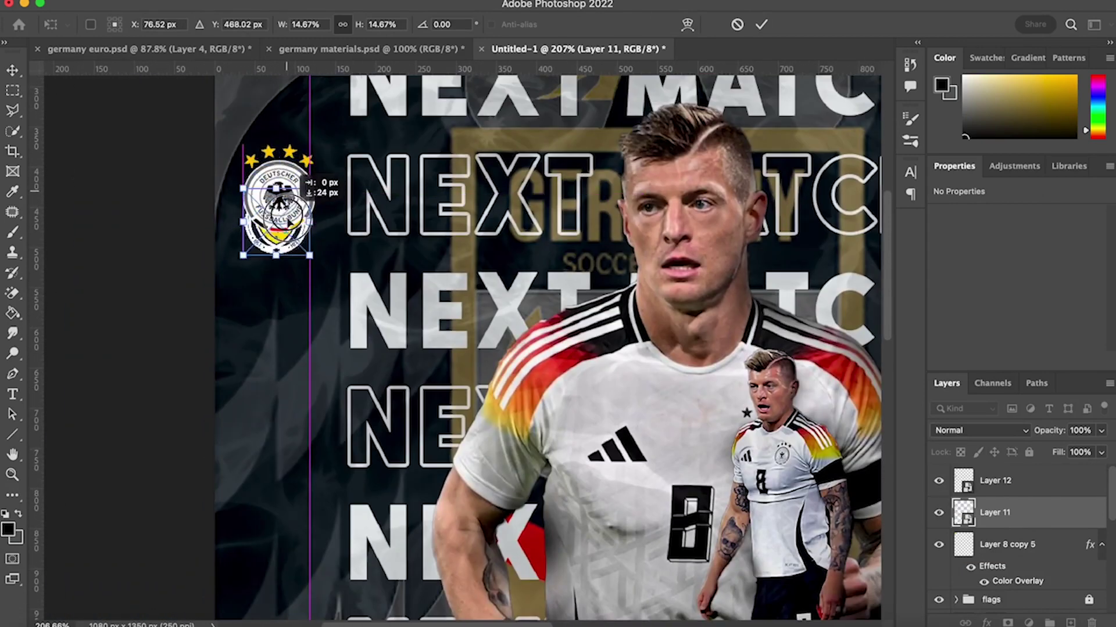
left_click_drag(289, 224, 358, 273)
key("Return")
Step: Slightly reduce the size of the Germany badge above the Scotland badge
left_click(132, 444)
scroll(133, 444, "down", 3)
left_click(341, 294)
left_click(212, 349)
left_click(330, 236)
left_click_drag(356, 202, 356, 205)
key("Return")
left_click(221, 255)
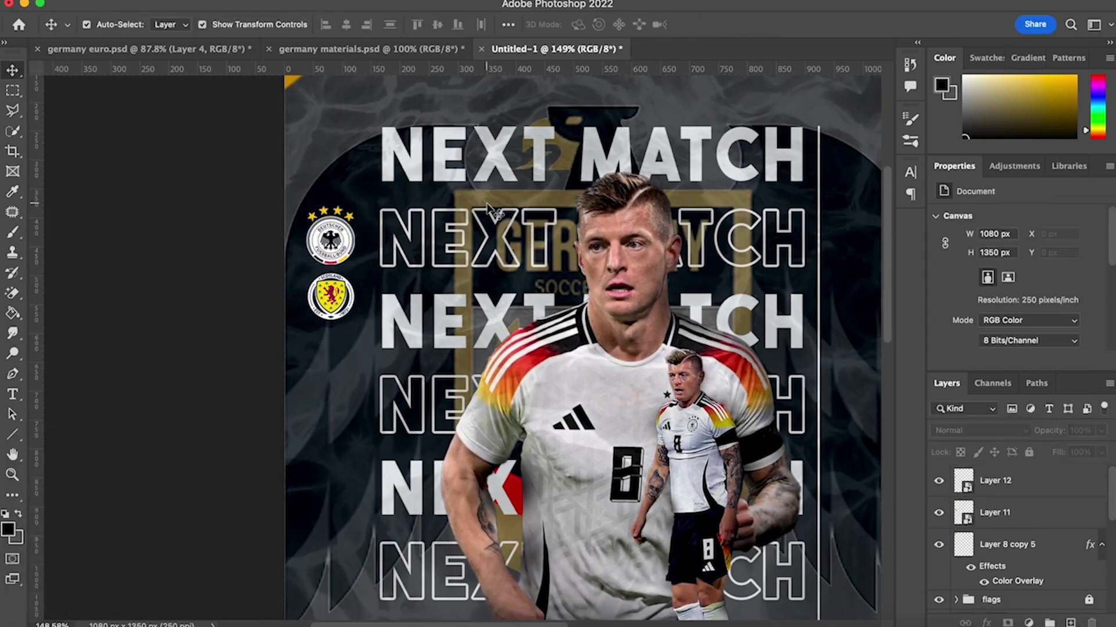
Step: Copy the Euro, Group Stages, 14 June, 10:00 pm, Allianz Arena, Munich and Germany text layers from germany euro.psd and return to the poster
scroll(430, 203, "down", 4)
scroll(487, 206, "up", 2)
scroll(579, 242, "up", 1)
left_click(132, 53)
left_click(233, 174)
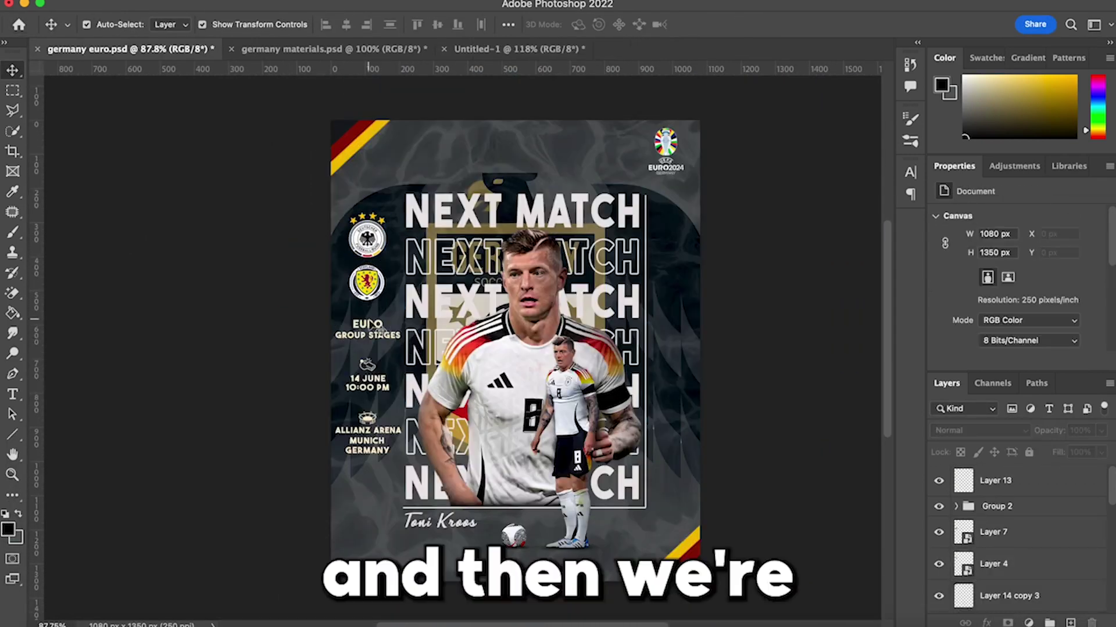
left_click(368, 325)
left_click(1039, 565, "shift")
scroll(1051, 547, "up", 2)
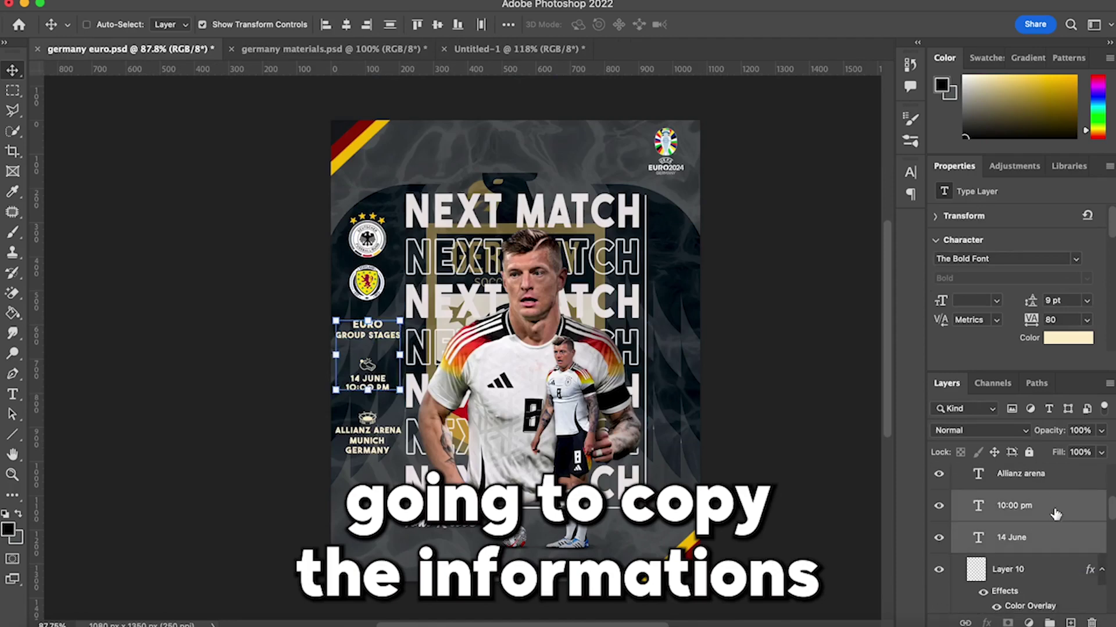
left_click(1060, 478, "super")
scroll(1068, 482, "up", 2)
left_click(1068, 515, "super")
left_click(1063, 489, "super")
scroll(1046, 503, "up", 3)
key("super+c")
left_click(573, 51)
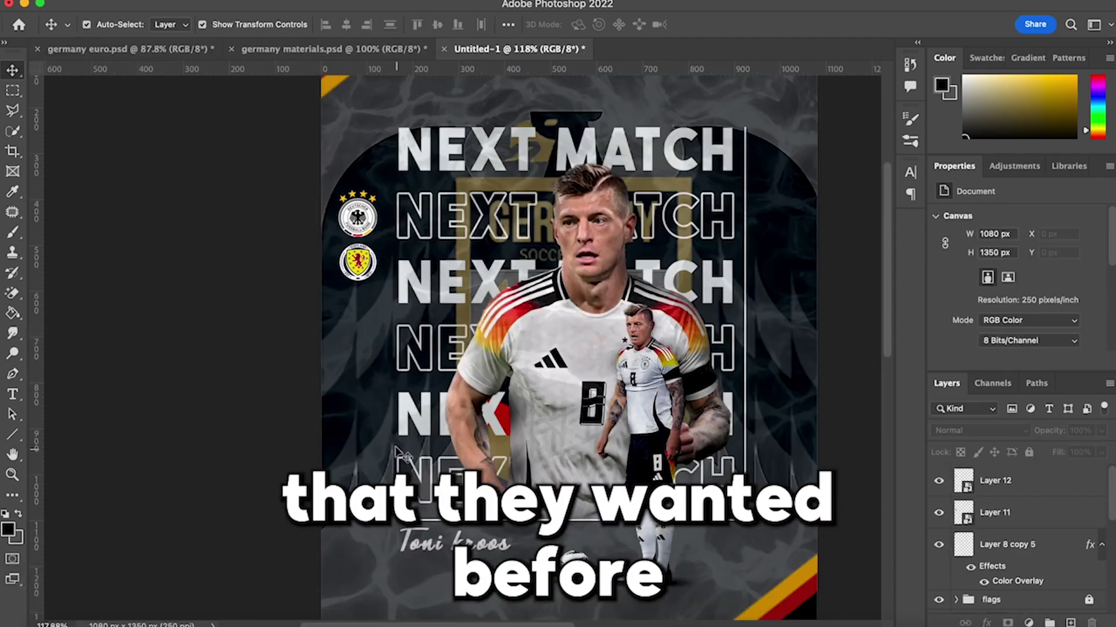
Step: Paste the match information texts and position them along the poster's left edge below the two badges
key("super+v")
left_click_drag(582, 292, 373, 380)
key("Return")
left_click(220, 407)
scroll(213, 410, "down", 4)
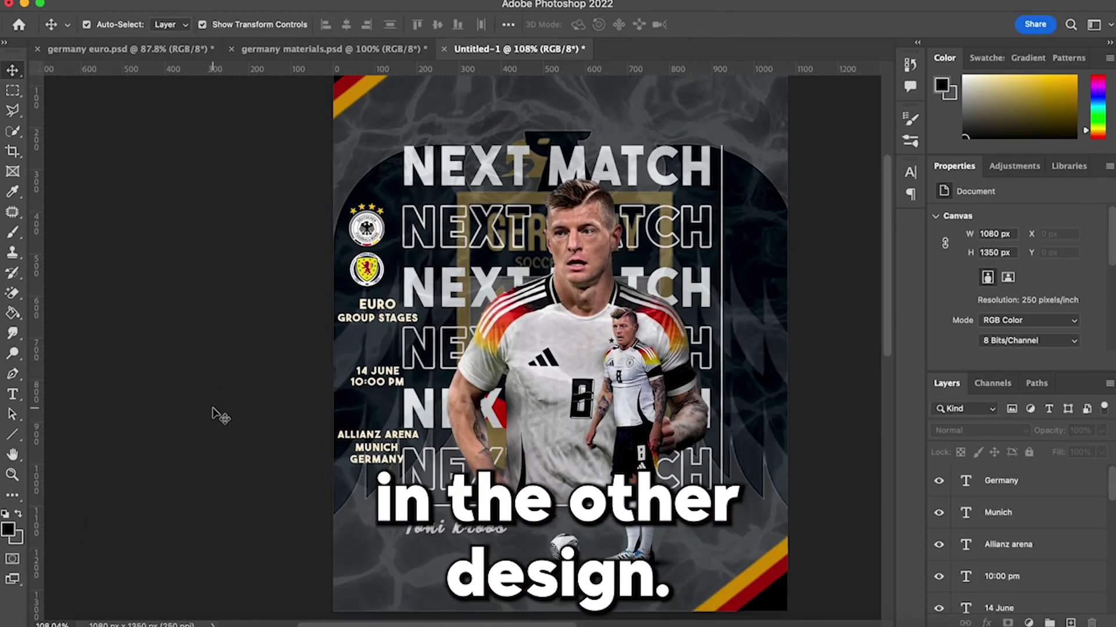
Step: Select the layers from the player-name text down through the next match group and nudge them about 13 px to the right
scroll(1033, 495, "down", 5)
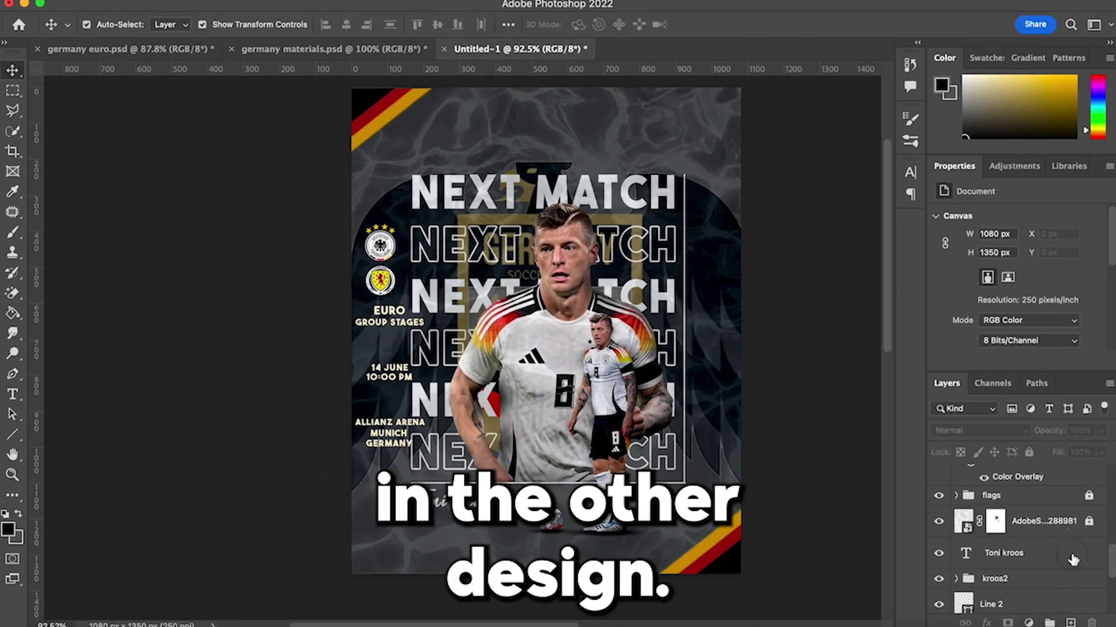
left_click(1074, 558)
scroll(1072, 564, "down", 5)
left_click(1051, 545, "shift")
scroll(1051, 546, "up", 2)
key("Right")
key("Right")
key("Right")
key("Right")
key("Right")
key("Right")
key("Right")
key("Right")
key("Right")
key("Right")
key("Right")
key("Right")
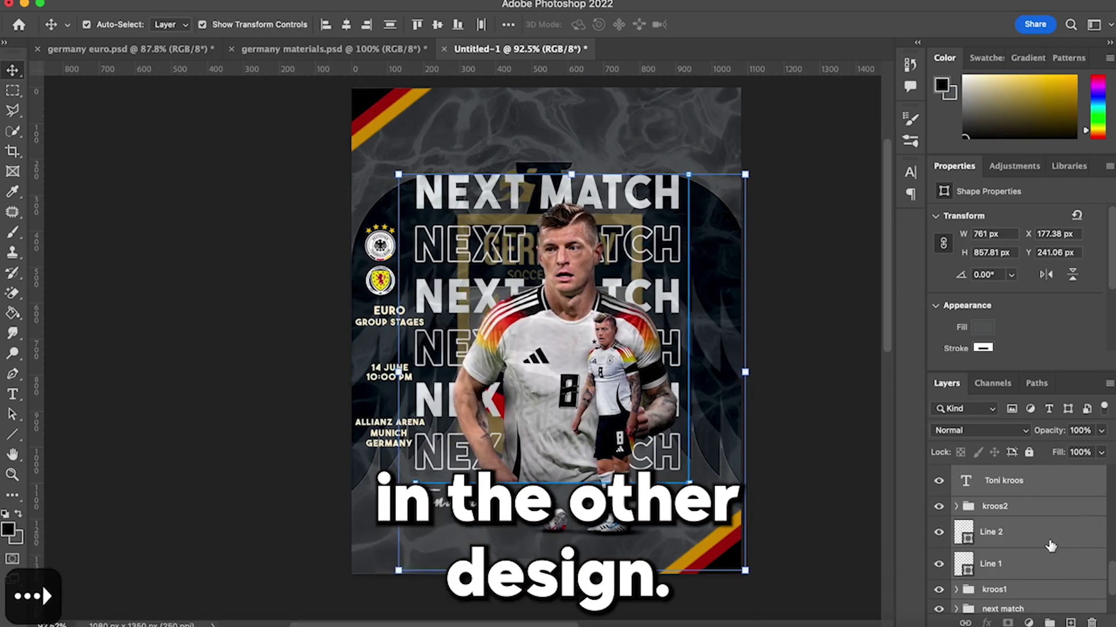
key("Right")
key("Return")
left_click(195, 419)
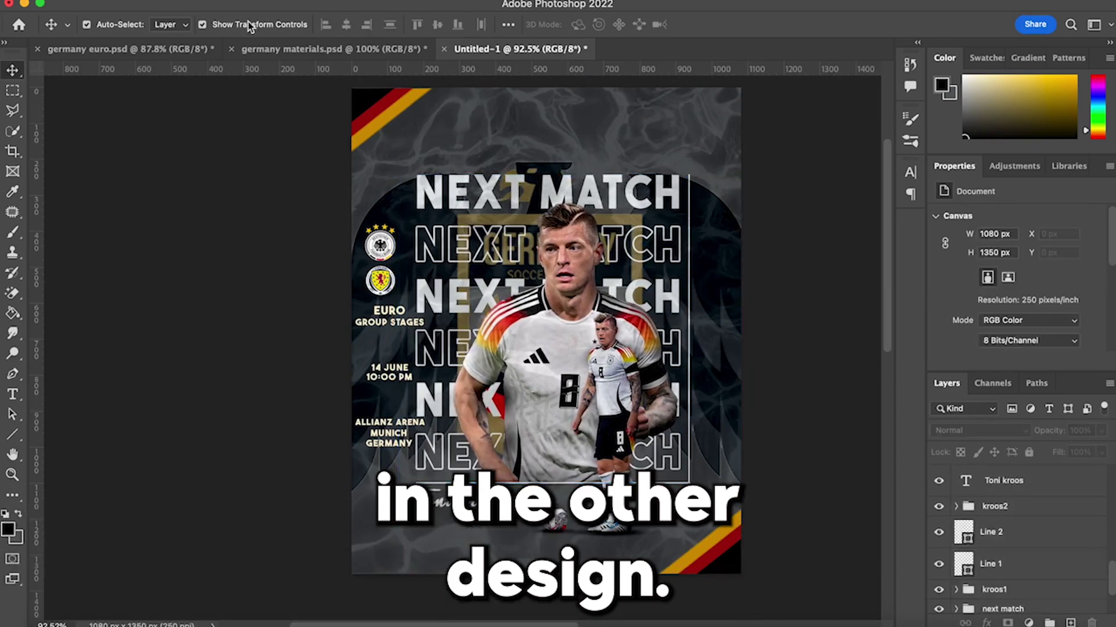
Step: Copy the two small icons, Layer 10 and Layer 9, from germany materials.psd and return to the poster
left_click(264, 49)
left_click(483, 289)
left_click(487, 232, "shift")
left_click(482, 228)
left_click(483, 289, "shift")
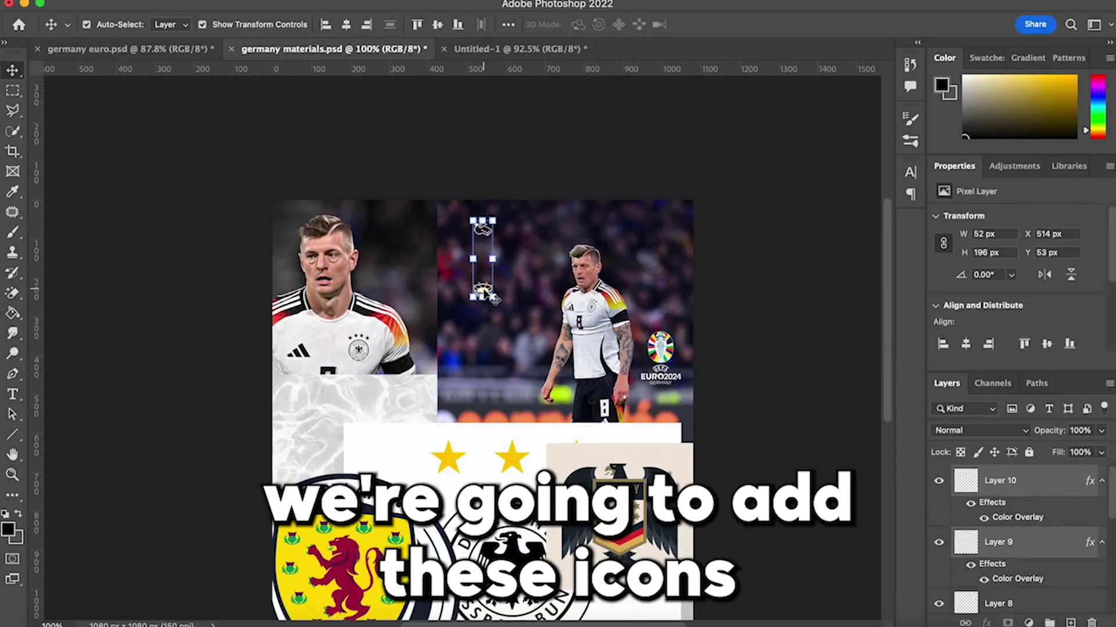
key("super+c")
left_click(506, 51)
Step: Paste the icons and position them above the 14 June and Allianz Arena texts
key("super+v")
key("super+t")
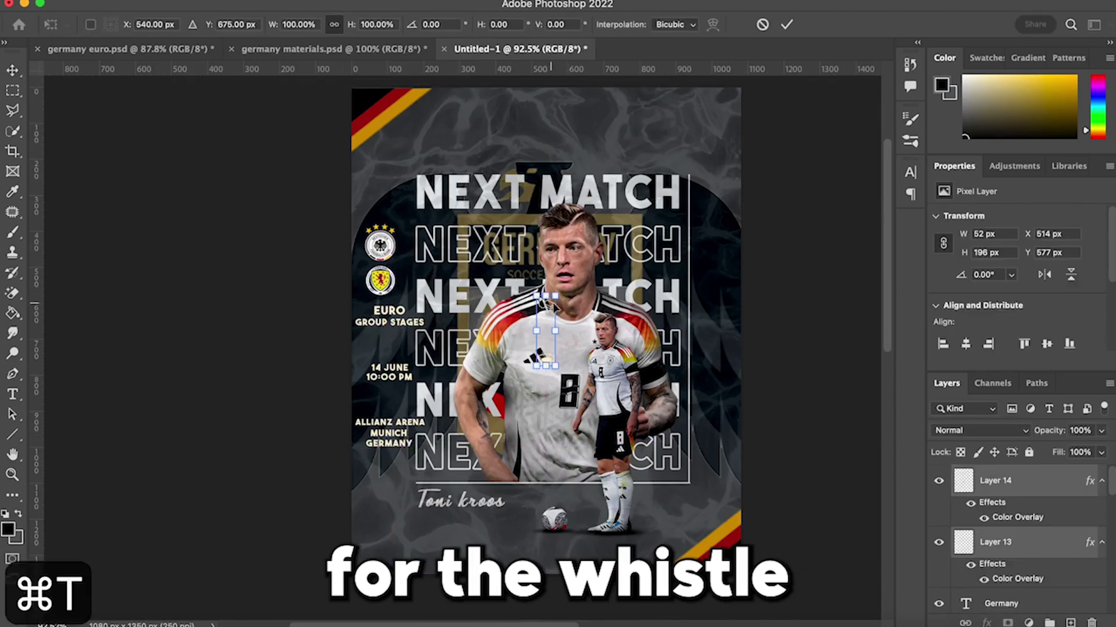
left_click_drag(393, 387, 388, 353)
key("Return")
left_click(244, 412)
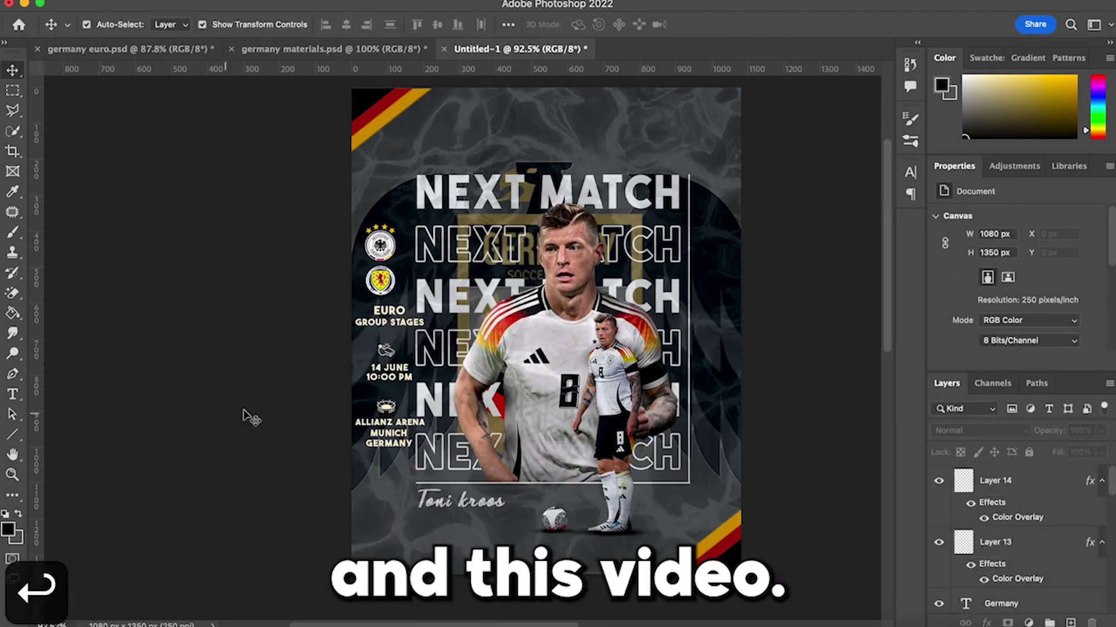
Step: Shift the Germany and Scotland badges slightly to the right so they line up above the match information texts
scroll(332, 359, "up", 5)
scroll(332, 359, "down", 5)
left_click_drag(378, 241, 386, 240)
key("Return")
left_click_drag(377, 279, 386, 281)
left_click_drag(391, 244, 389, 243)
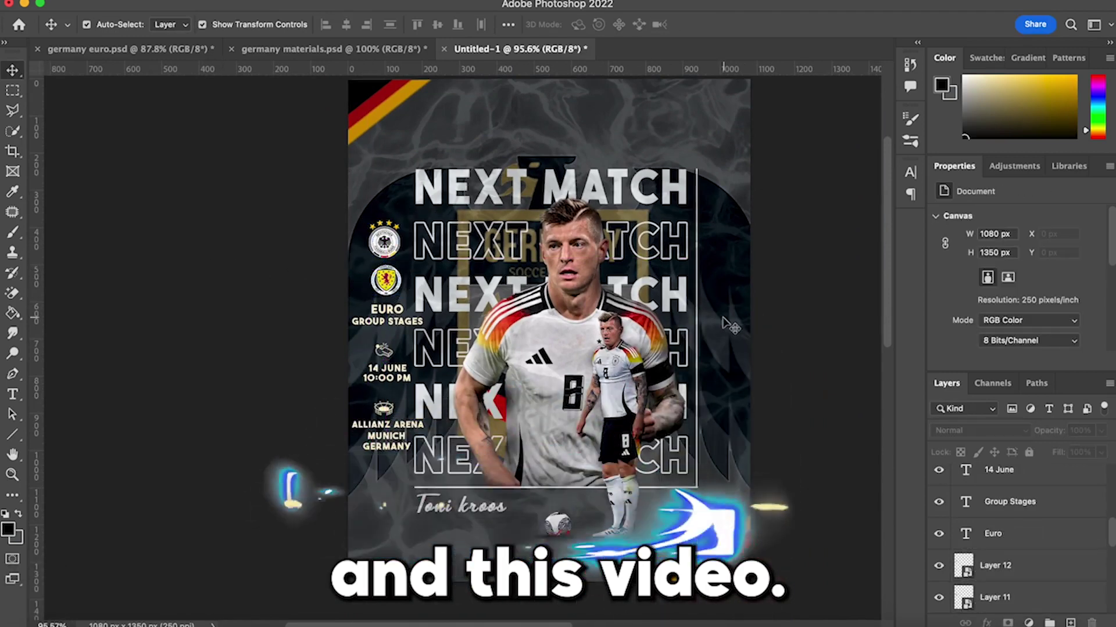
Step: Copy the EURO2024 logo from germany materials.psd and place it in the poster's upper-right corner
scroll(231, 277, "down", 3)
left_click(417, 50)
left_click(661, 355)
key("super+c")
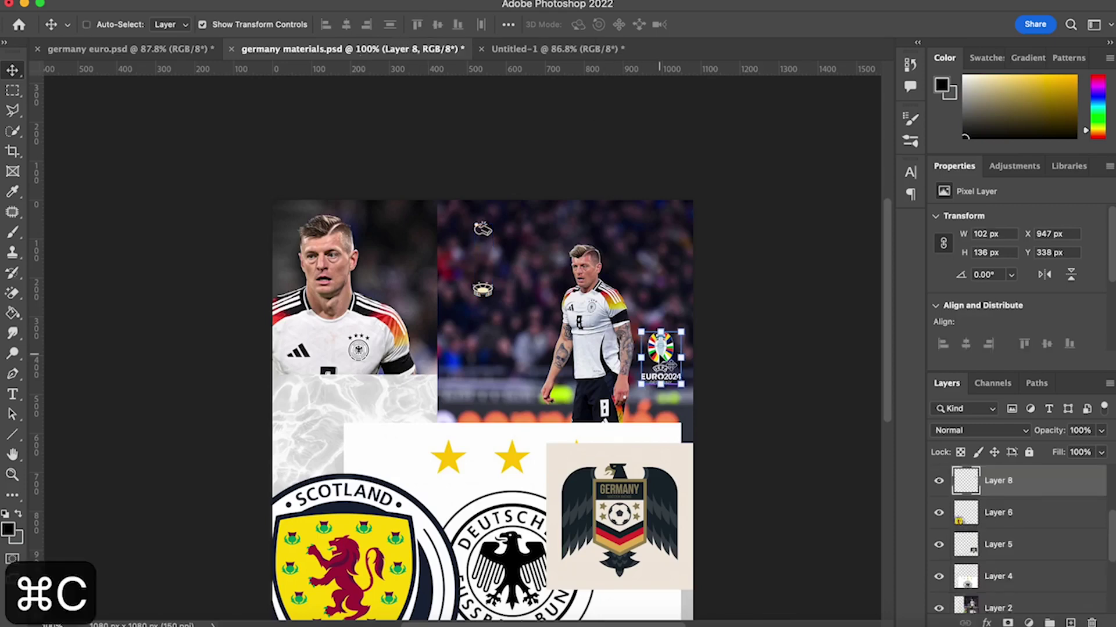
left_click(520, 49)
key("super+v")
left_click_drag(709, 368, 646, 156)
key("Return")
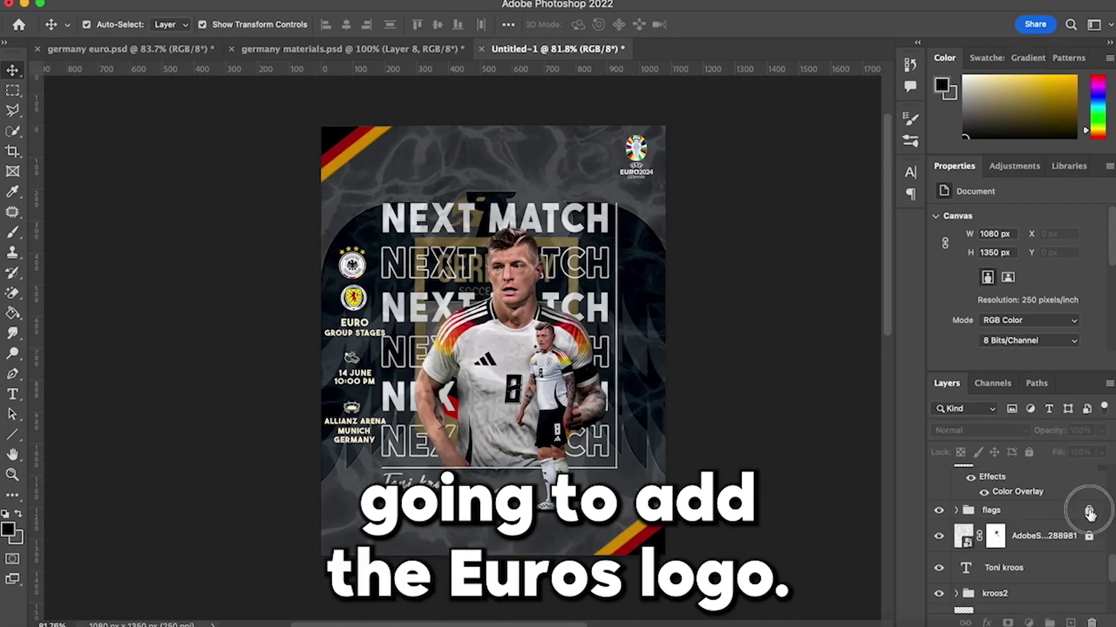
Step: Change the Color Overlay of the gold flag stripes in the poster's lower-right and upper-left corners to a brighter yellow
left_click(1023, 570)
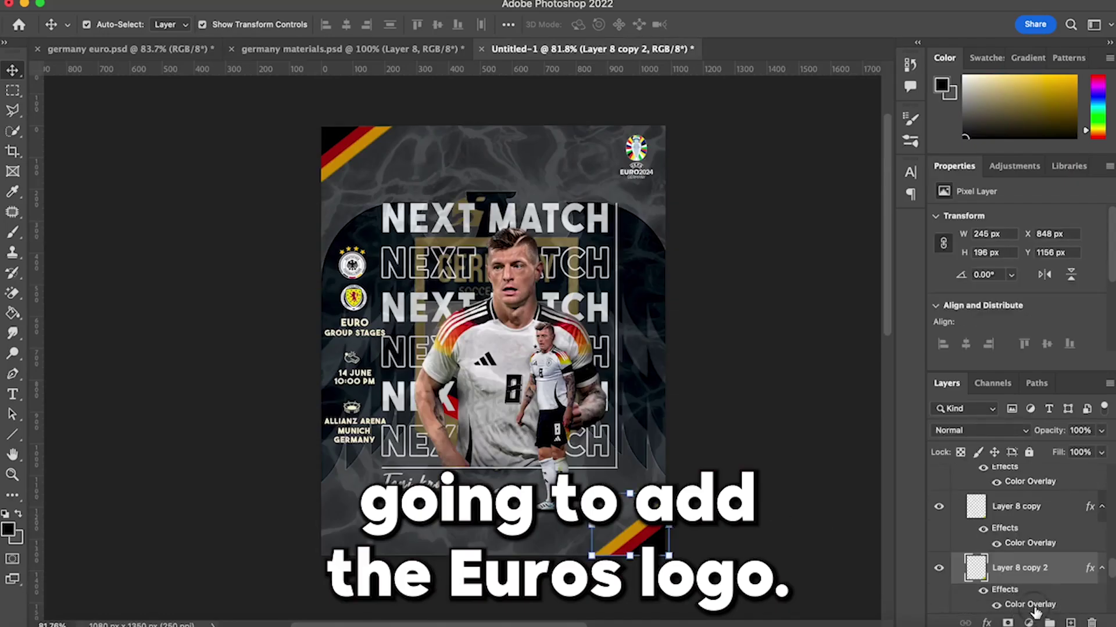
double_click(1029, 605)
left_click(875, 301)
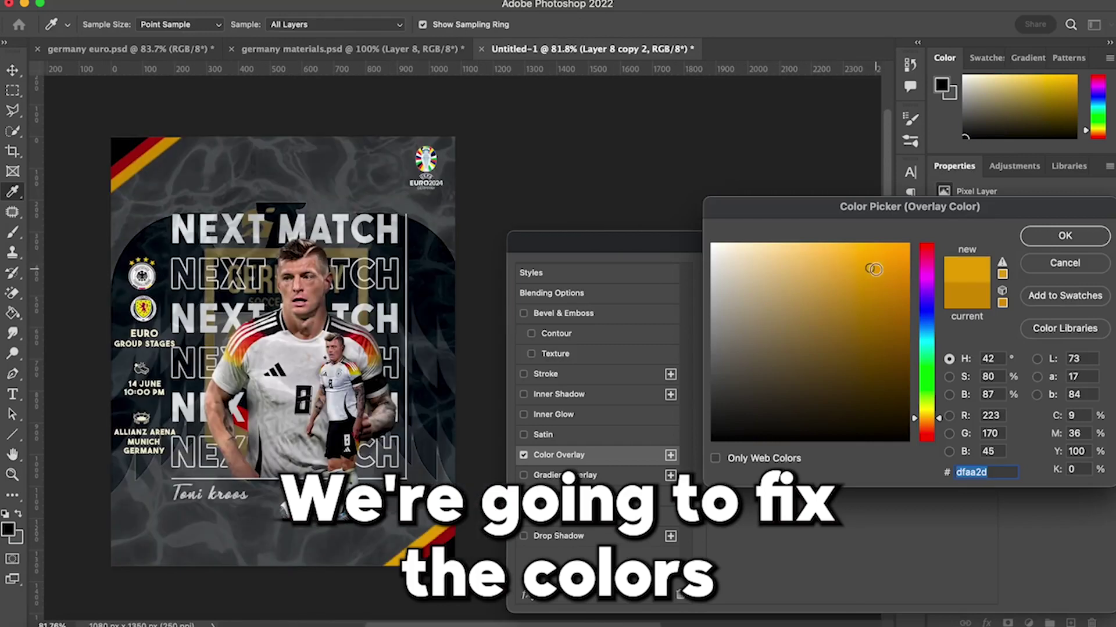
left_click_drag(875, 270, 873, 261)
left_click(926, 414)
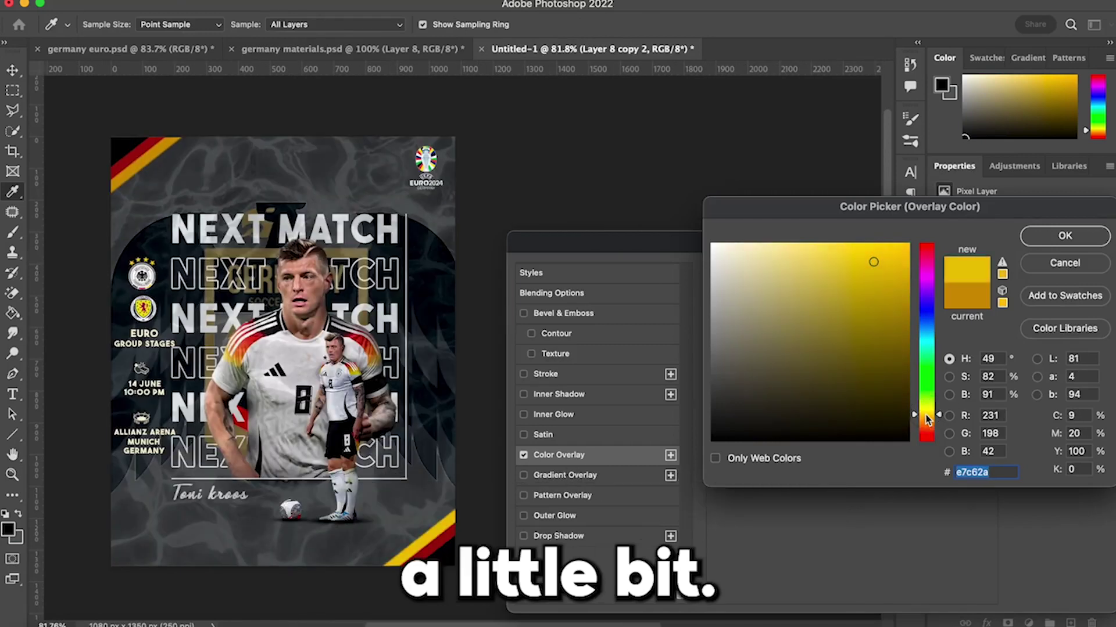
left_click_drag(927, 422, 926, 420)
left_click(1067, 235)
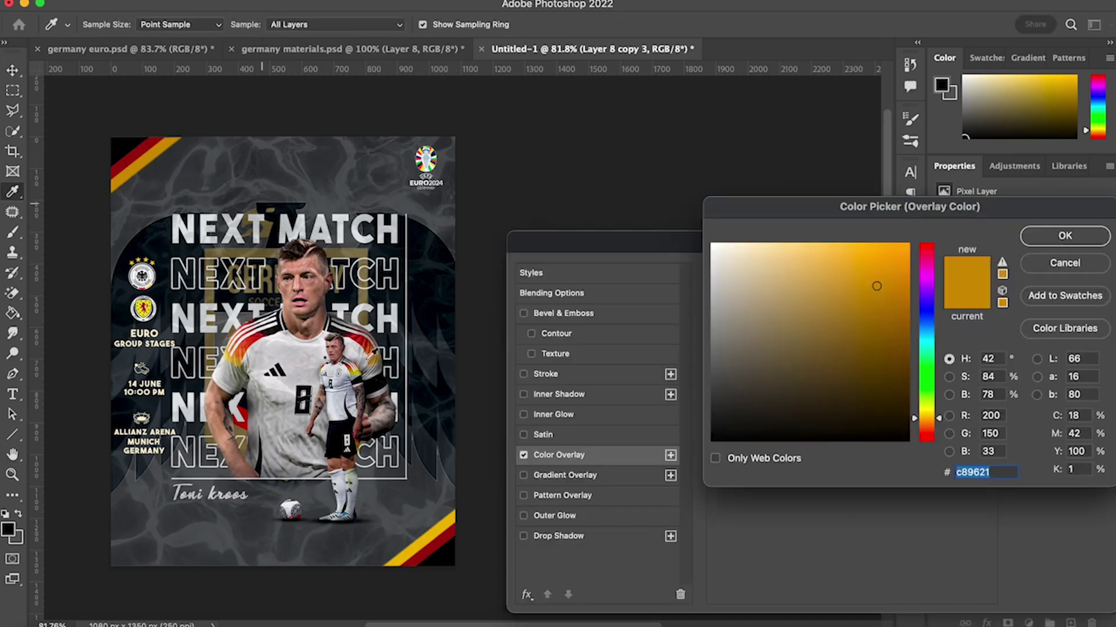
left_click(1064, 235)
left_click(1058, 269)
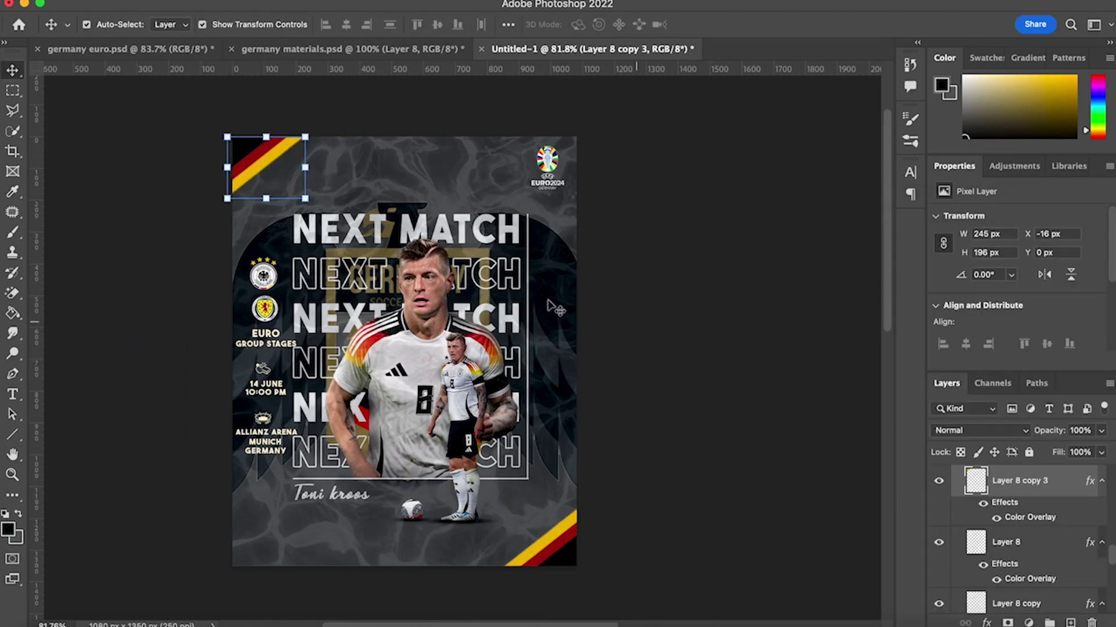
Step: Select both team badges, Layer 12 and Layer 11, scale them to about 110% and nudge them slightly upward
left_click(269, 284)
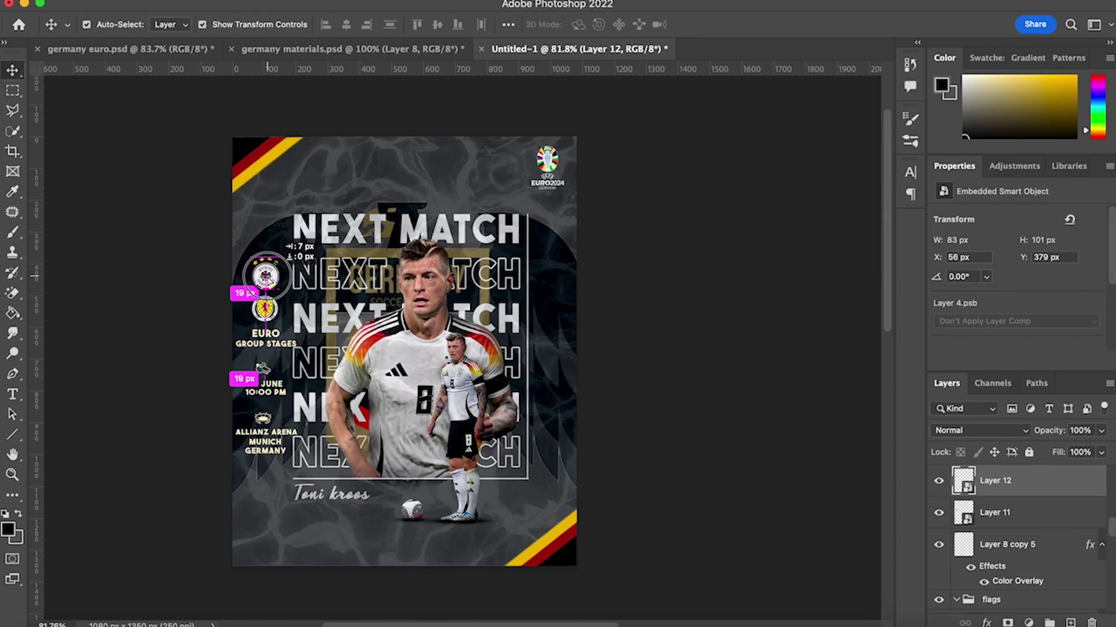
left_click(265, 308, "shift")
left_click(266, 257)
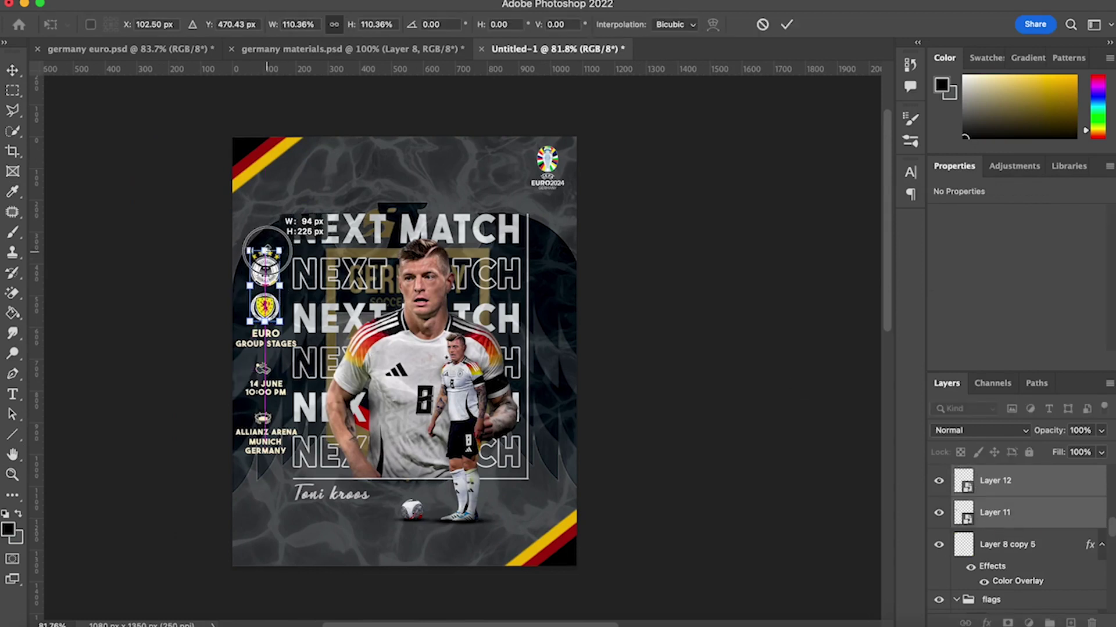
key("Up")
key("Right")
key("Up")
key("Up")
key("Return")
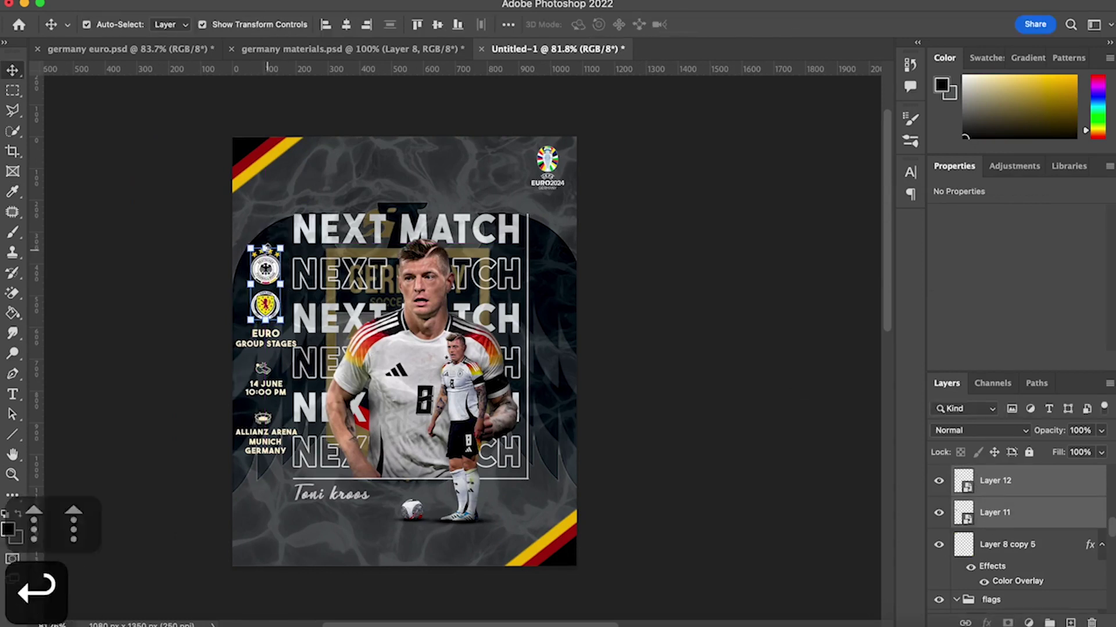
left_click(567, 349)
Step: Lock the flags group again
scroll(569, 351, "up", 1)
scroll(988, 523, "down", 2)
left_click(967, 520)
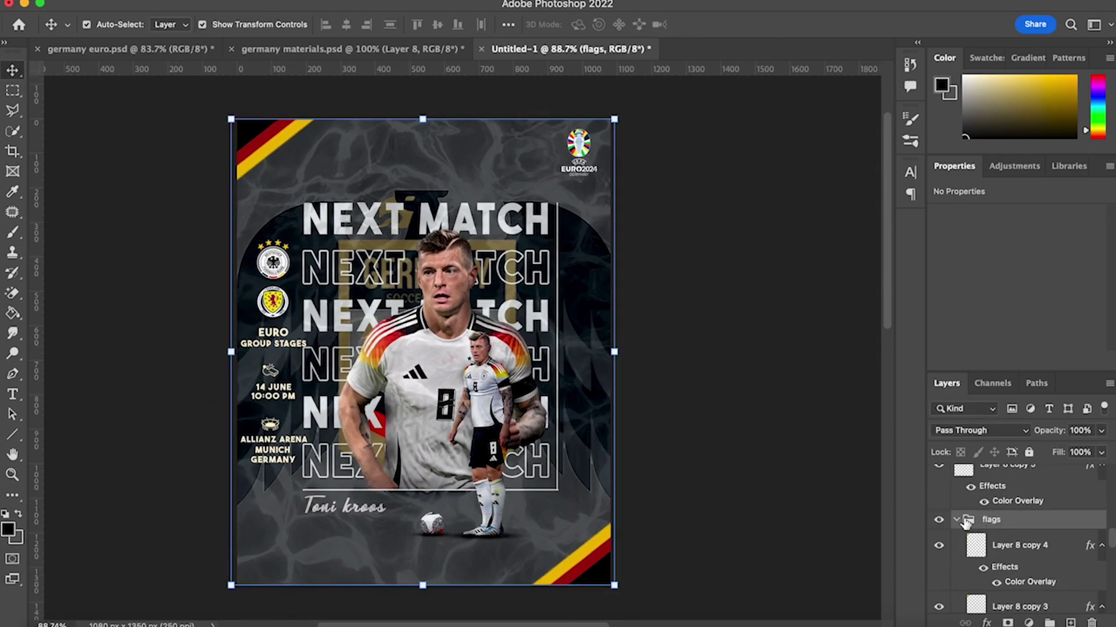
left_click(1032, 453)
scroll(1023, 546, "down", 2)
left_click(1025, 544)
scroll(1035, 541, "down", 5)
left_click(1038, 540, "shift")
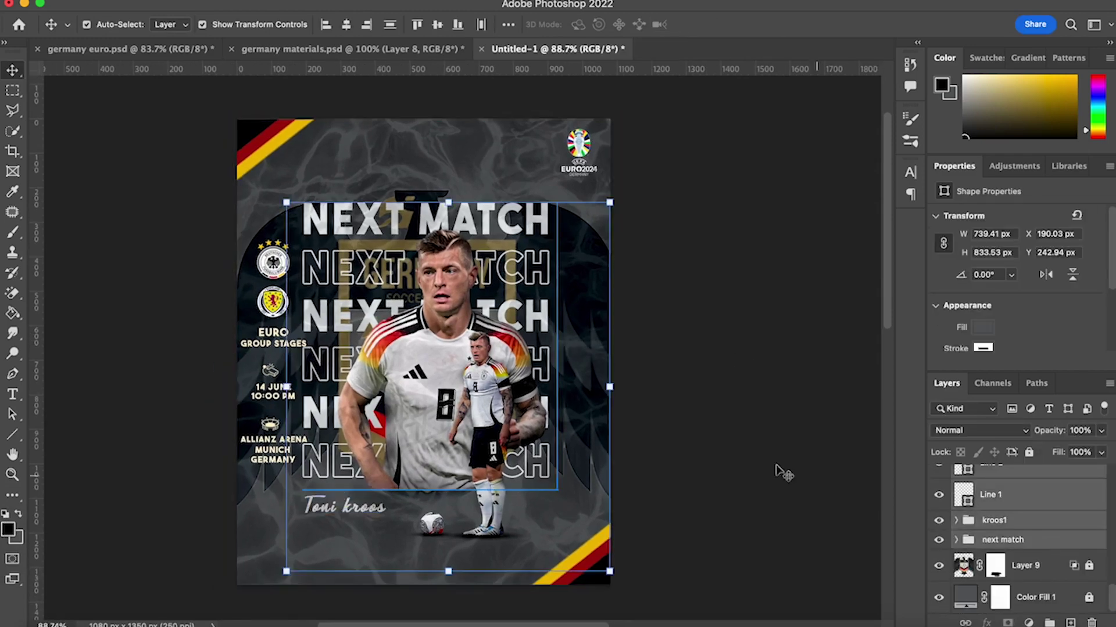
Step: Select Line 1, Line 2 and the next match group and stretch them upward to about 105% height
left_click(1044, 503)
scroll(1040, 540, "up", 4)
scroll(1038, 557, "down", 2)
left_click(1026, 580, "super")
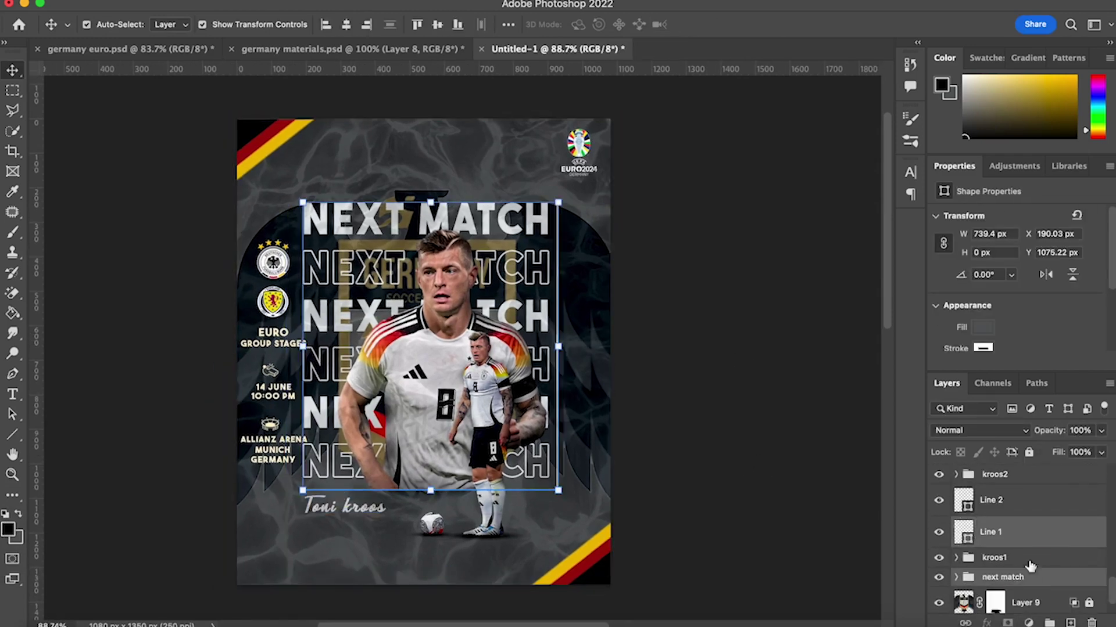
left_click(1036, 501, "shift")
scroll(1023, 523, "down", 1)
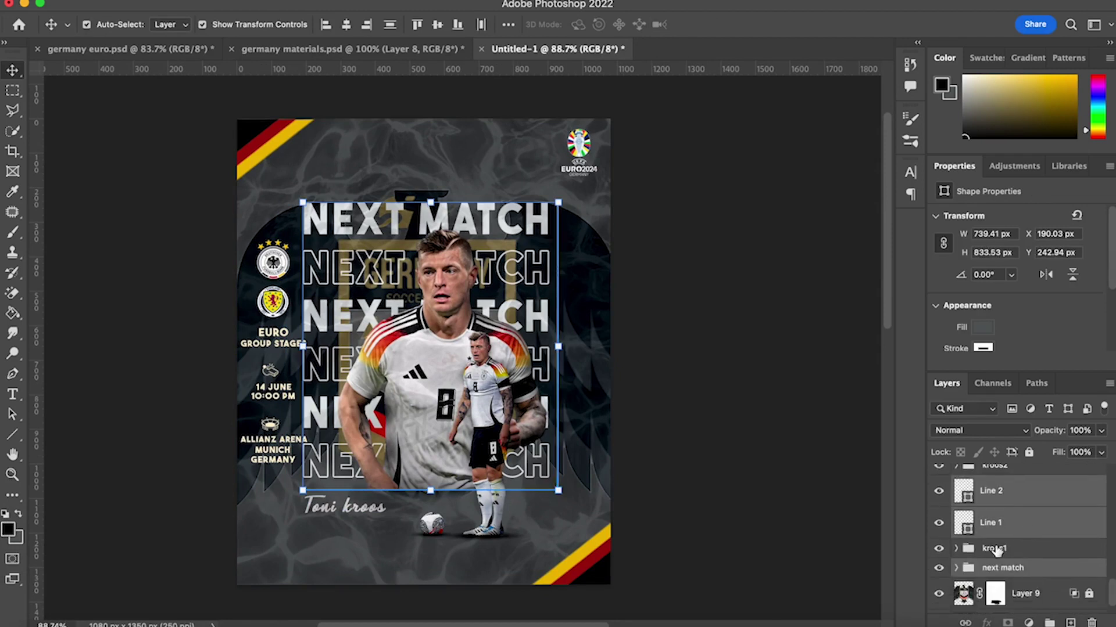
scroll(957, 459, "down", 1)
left_click_drag(430, 203, 431, 190)
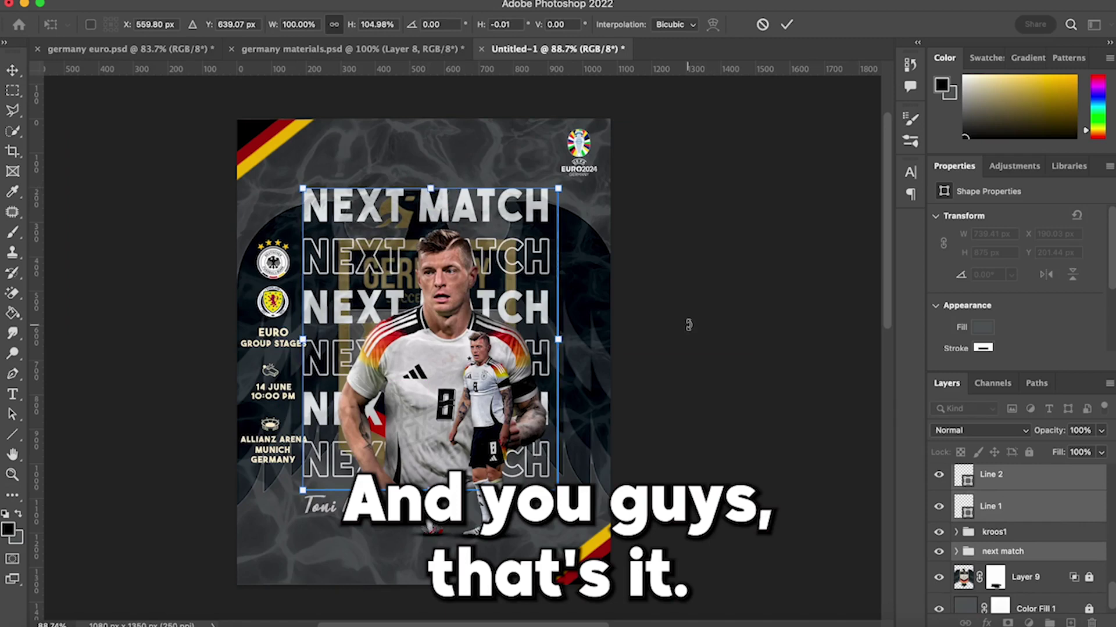
left_click(1034, 556, "shift")
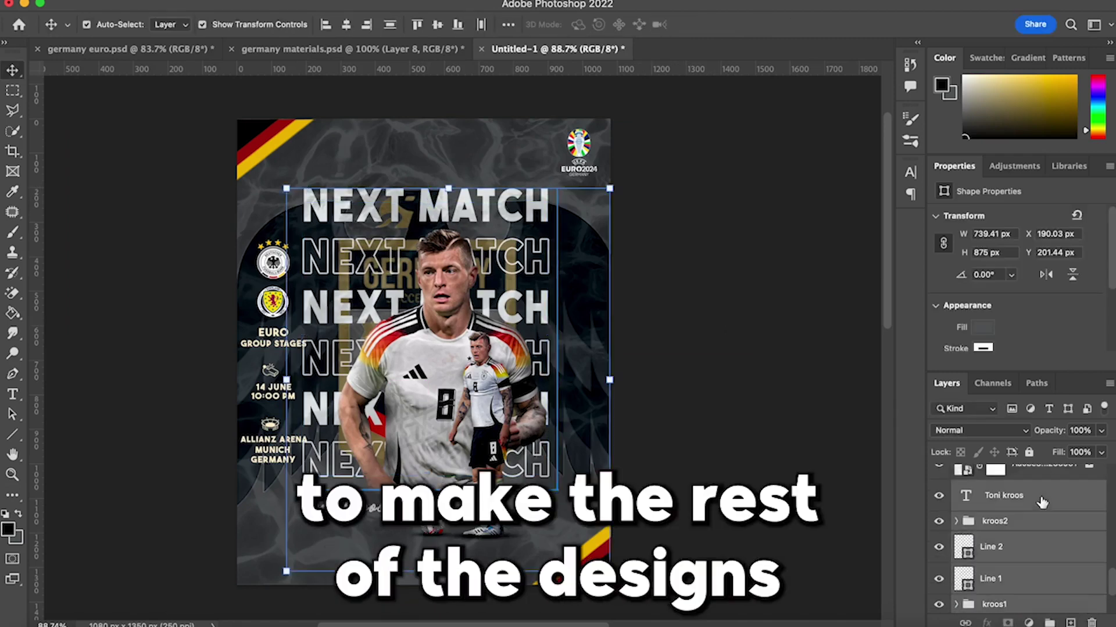
key("cmd+t")
scroll(1023, 523, "down", 1)
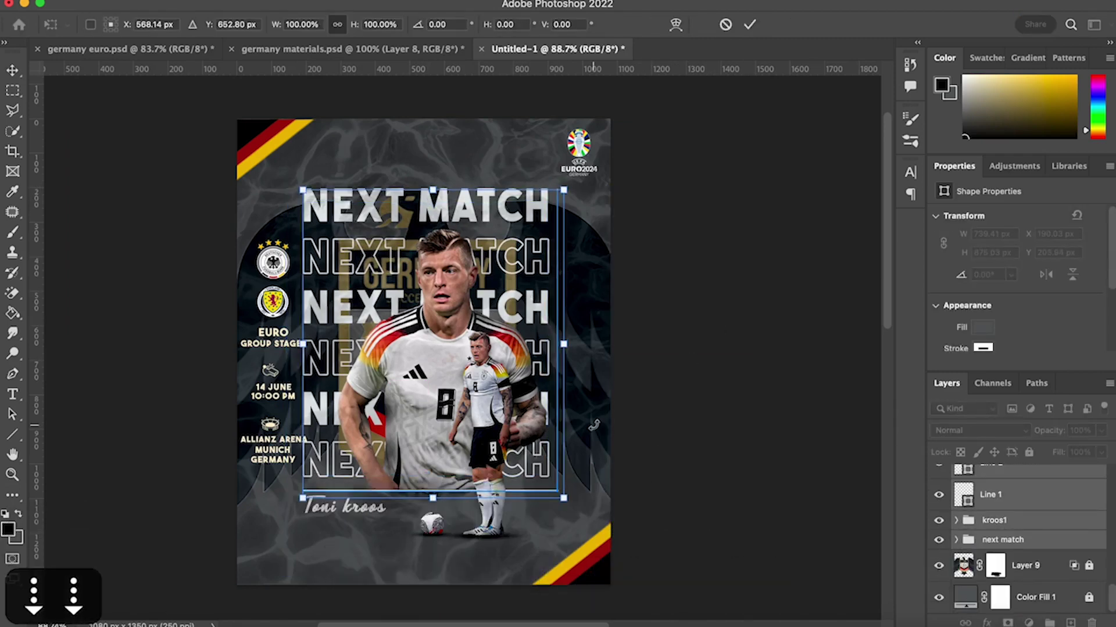
key("cmd+z")
scroll(1034, 555, "up", 1)
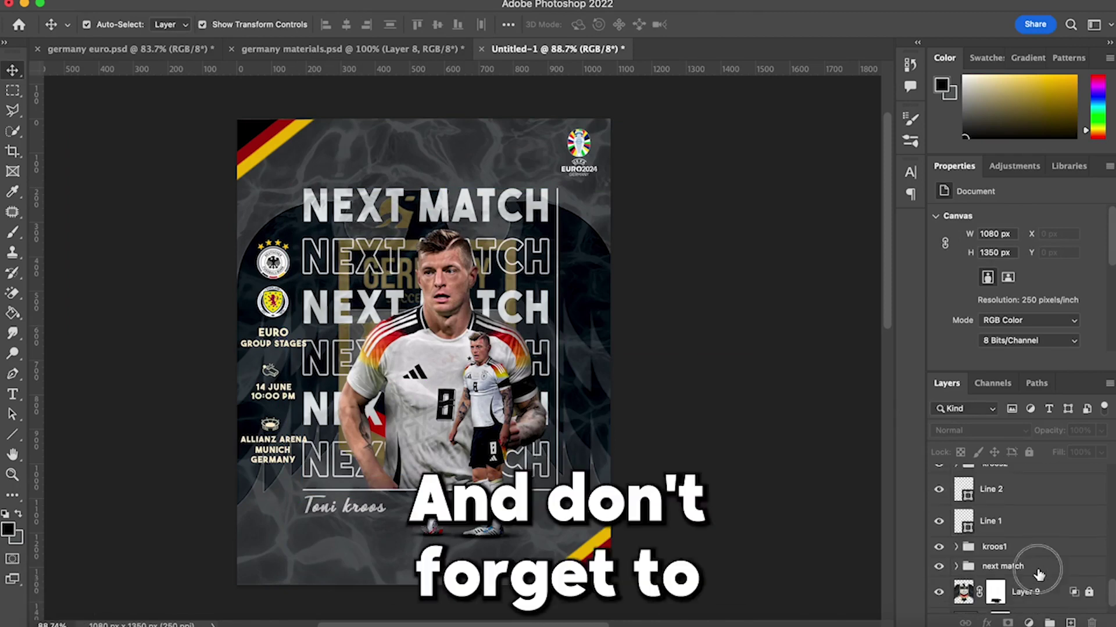
Step: Select the layers from the next match group up to the player-name text and nudge them down about 30 px
left_click(1039, 572)
scroll(1043, 540, "up", 1)
left_click(1046, 517, "shift")
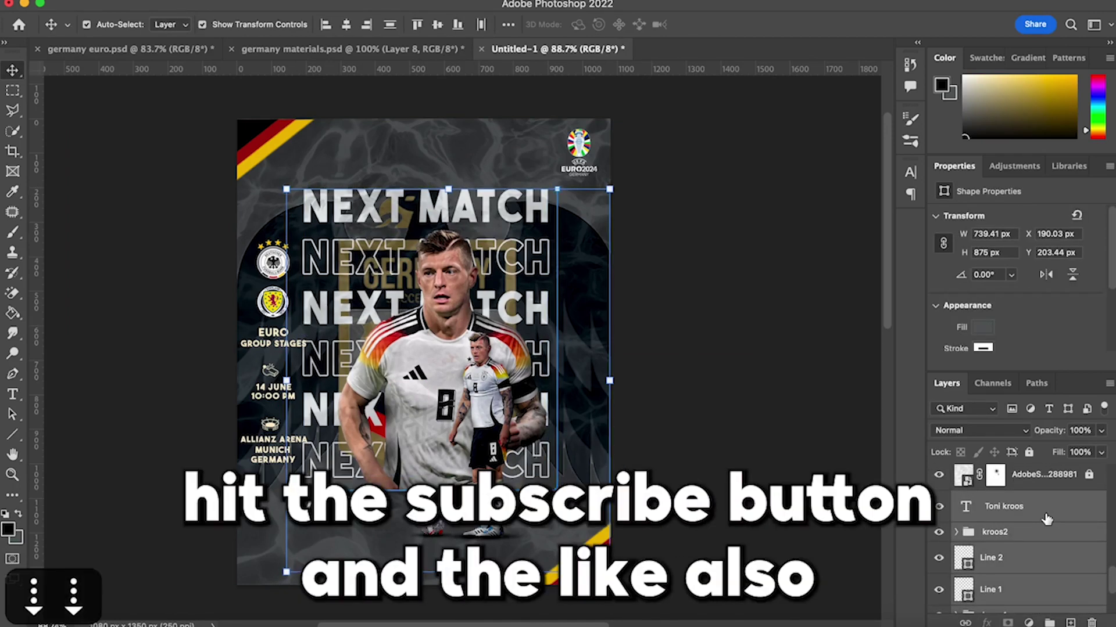
key("Down")
key("Down")
key("Down")
key("Down")
key("Down")
key("Down")
key("Down")
key("Down")
key("Down")
key("Down")
key("Down")
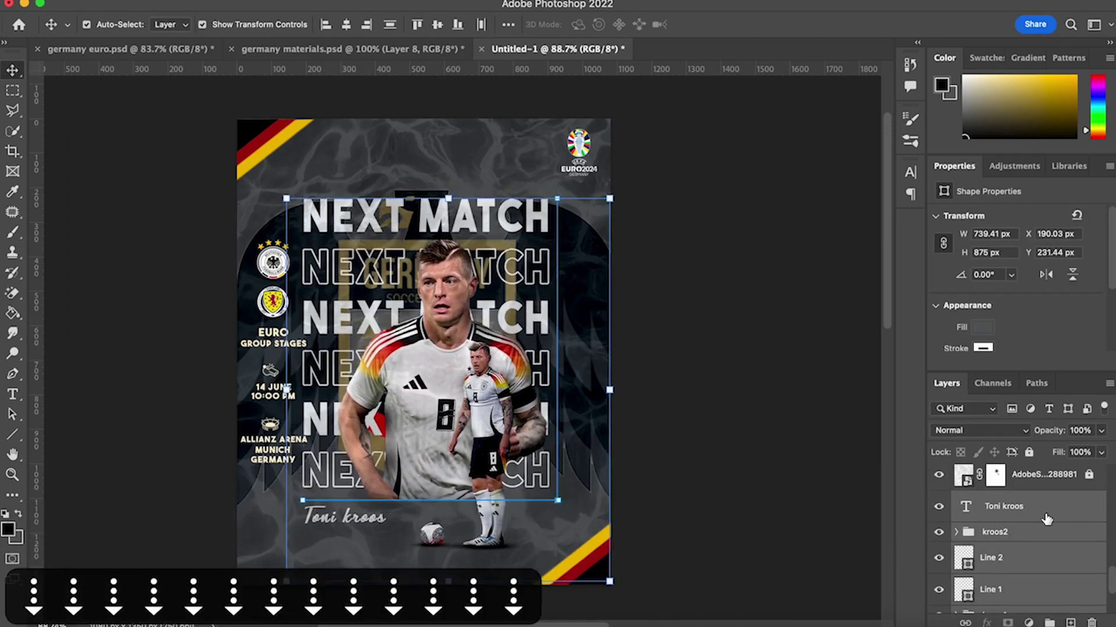